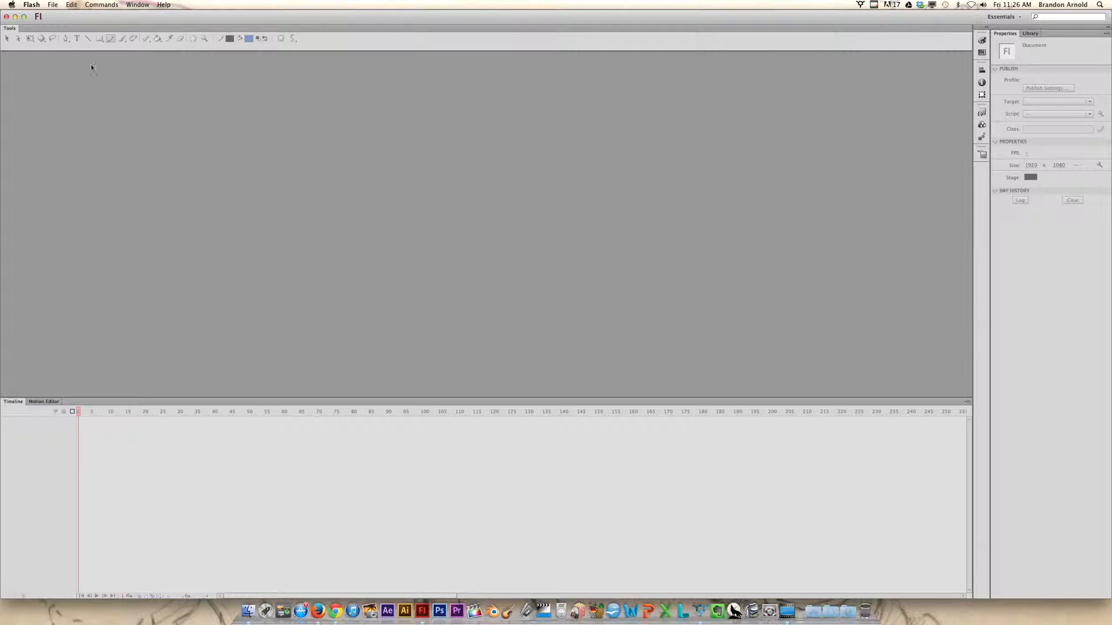
Start a new ActionScript 3.0 document with a width of 1920 px and a height of 1080 px.
left_click(52, 5)
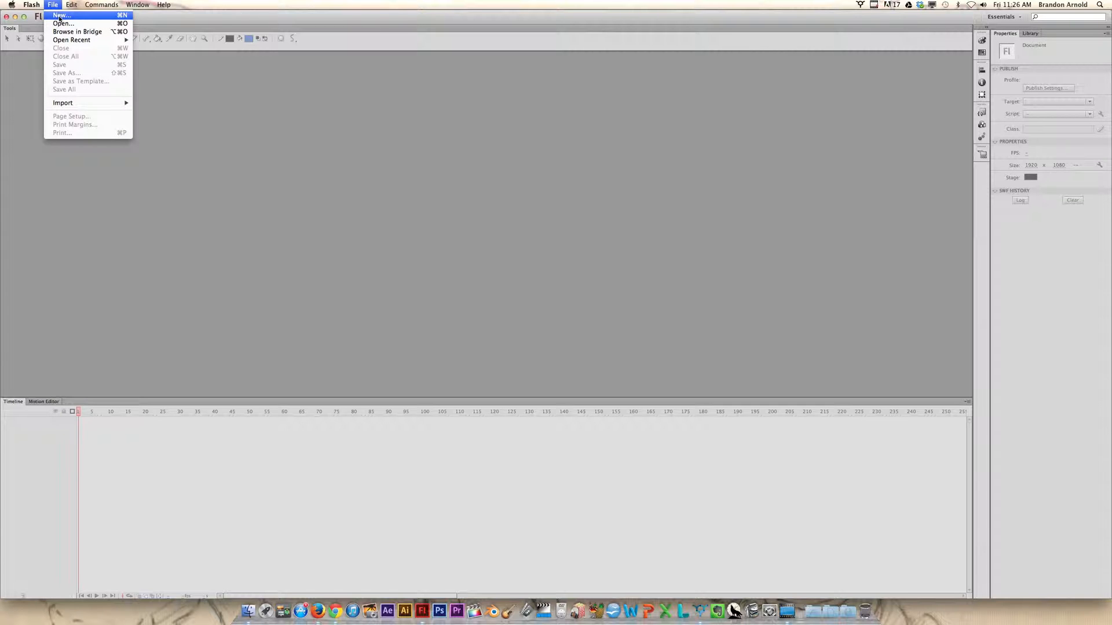
left_click(61, 16)
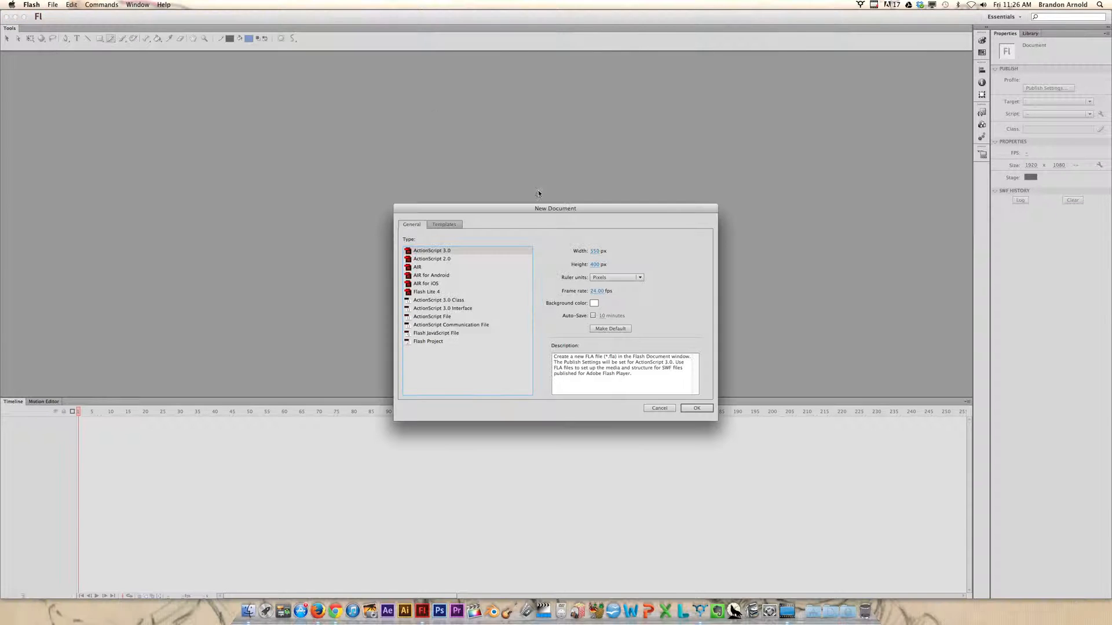
left_click_drag(535, 209, 490, 145)
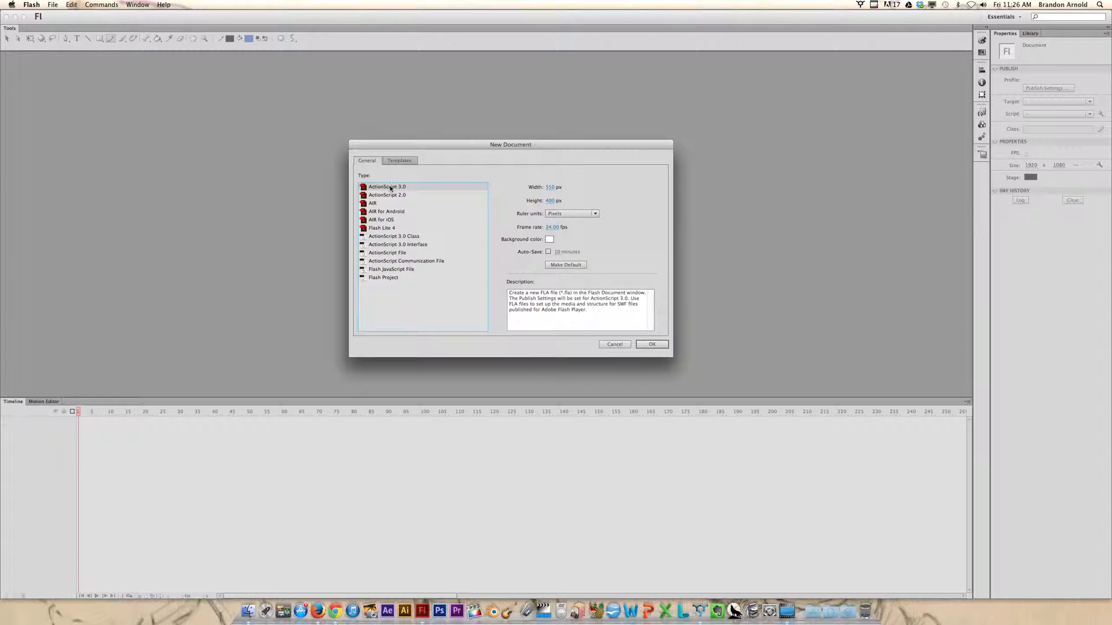
left_click(551, 187)
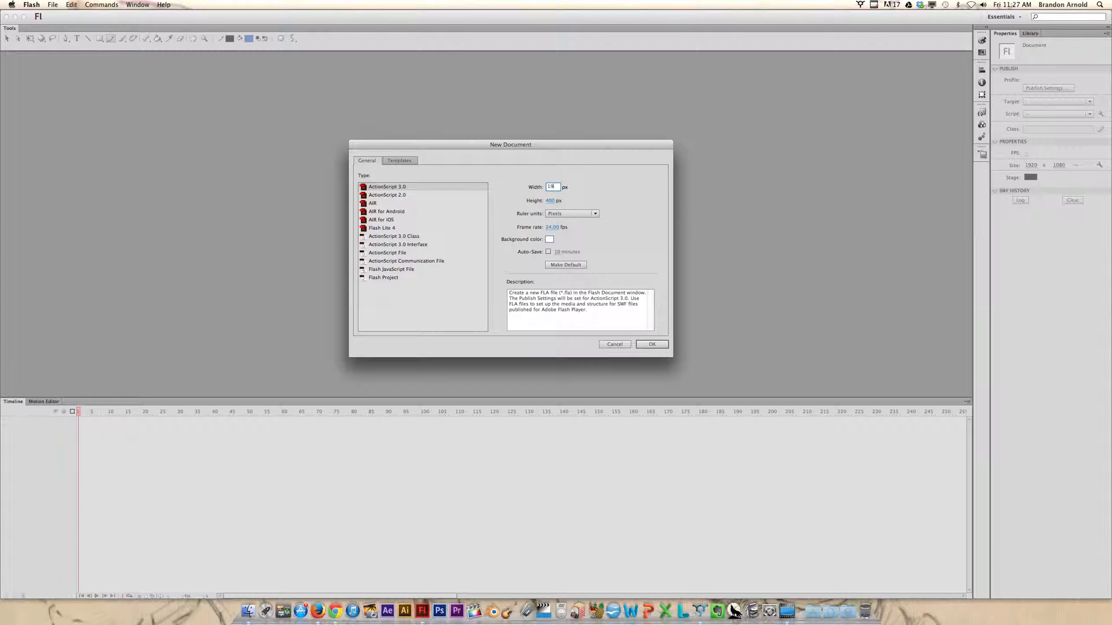
left_click(553, 200)
type("108")
Enable auto-save every 10 minutes and create the new document.
left_click(563, 266)
left_click(549, 252)
left_click(549, 239)
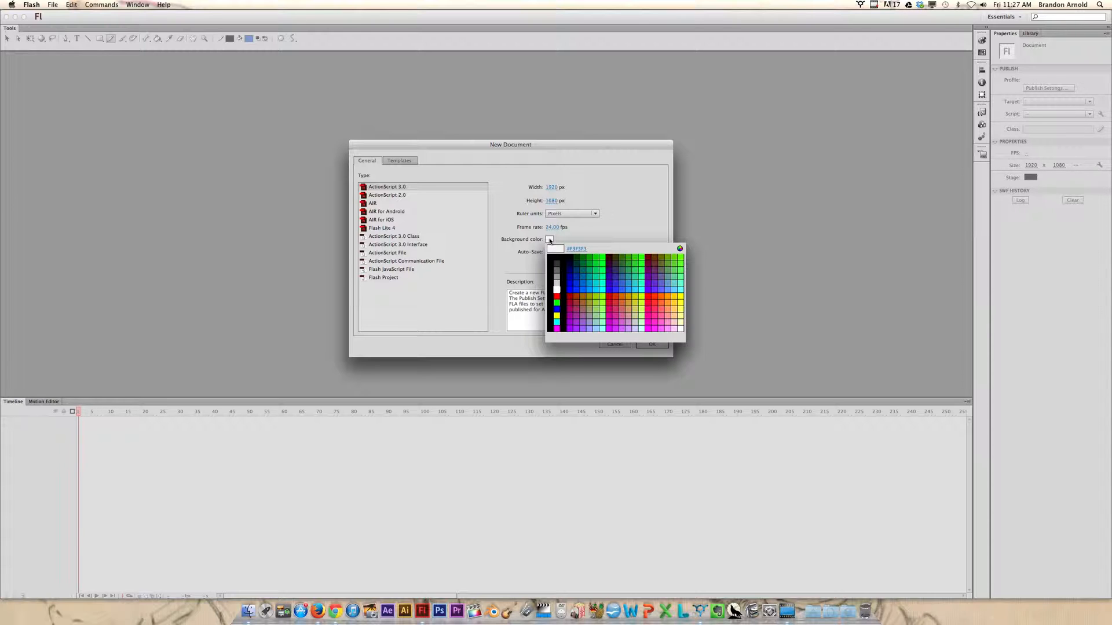
left_click(551, 242)
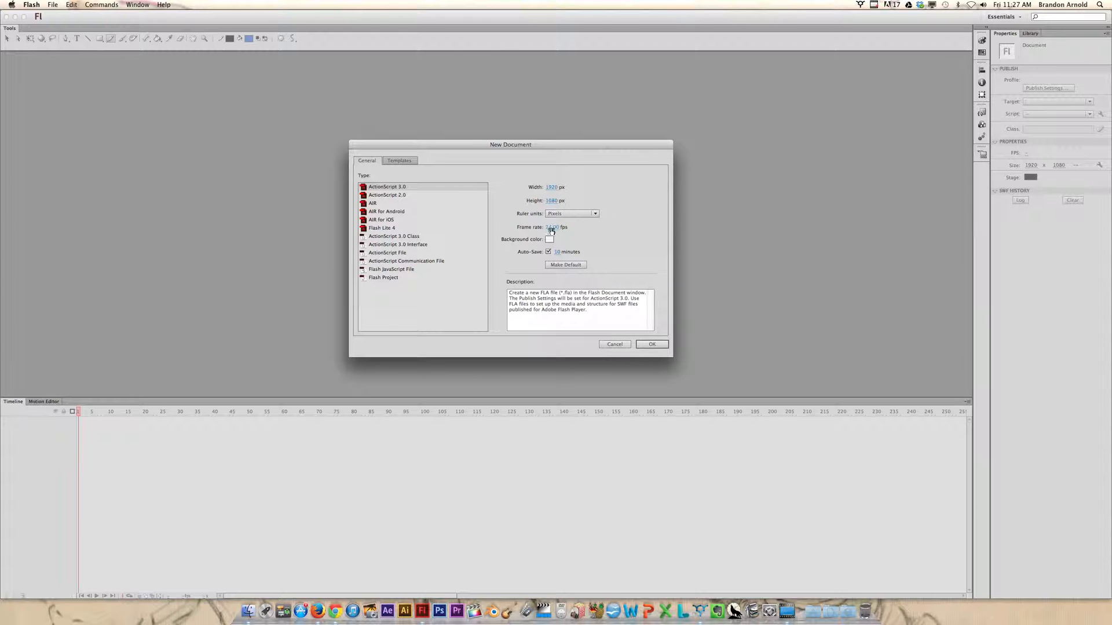
left_click(652, 345)
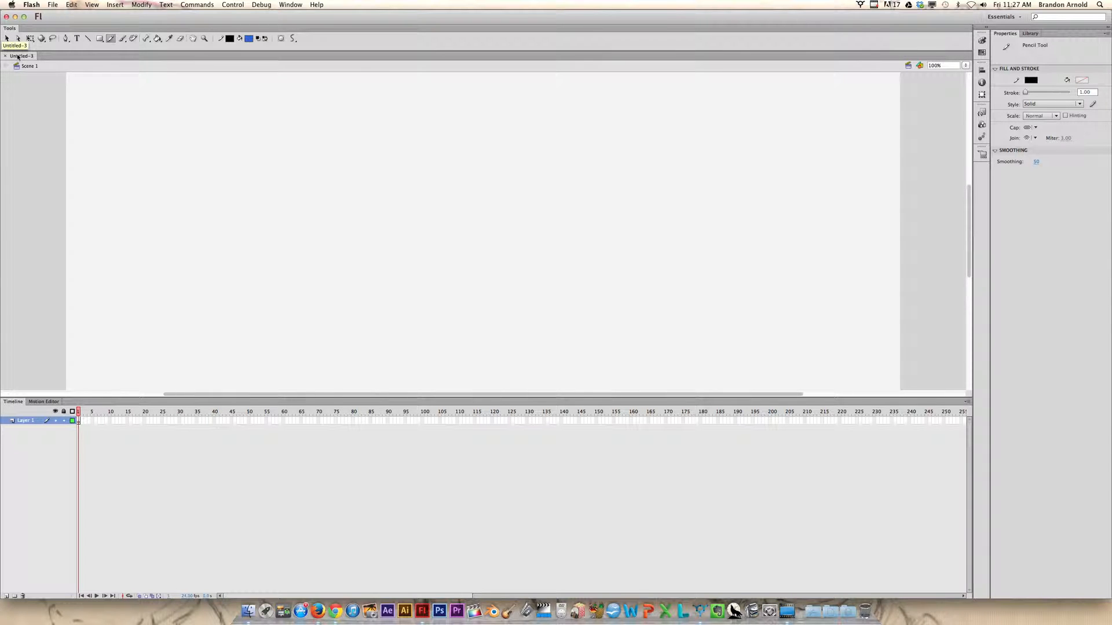
Save the Flash CS6 document as "bouncing ball tutorial" and fit the whole stage in view.
left_click(52, 4)
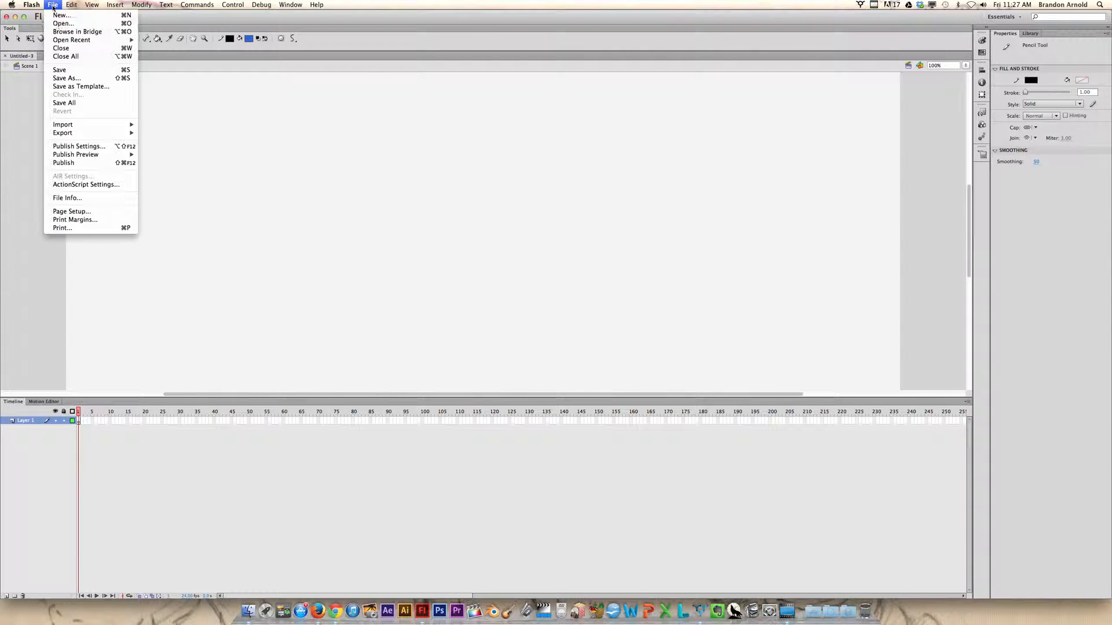
left_click(65, 79)
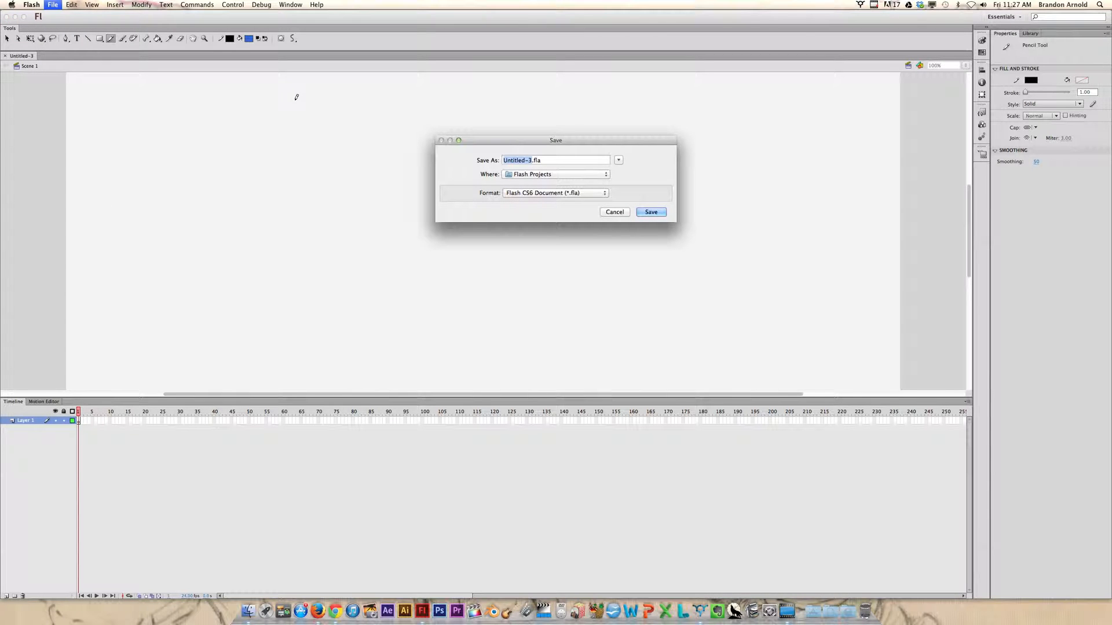
type("bouncing ball tutorial")
left_click(651, 212)
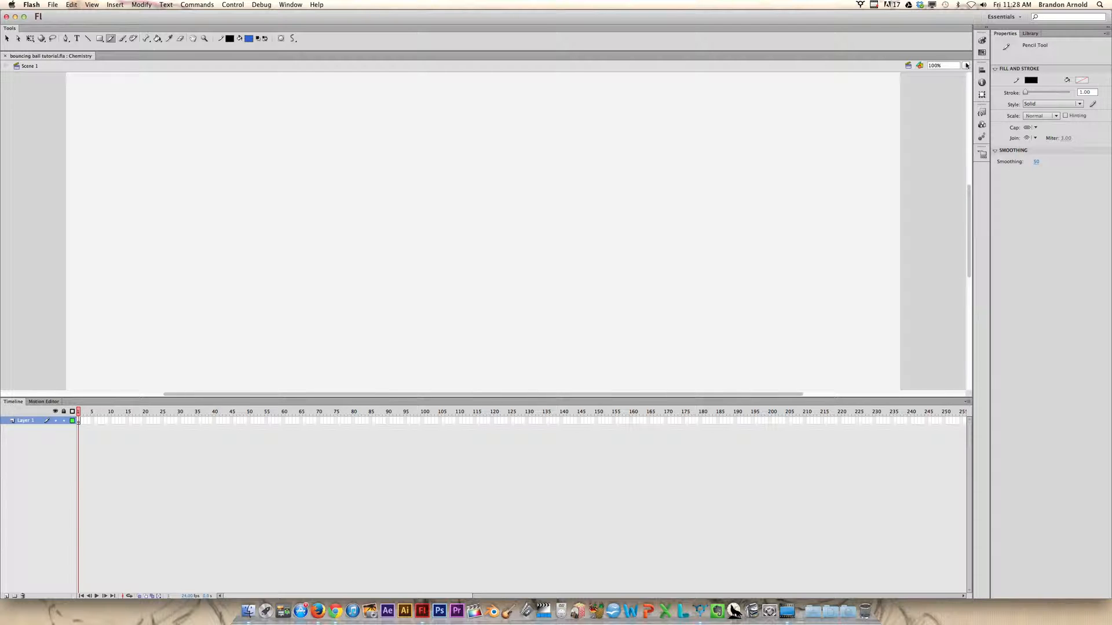
left_click(966, 66)
left_click(973, 31)
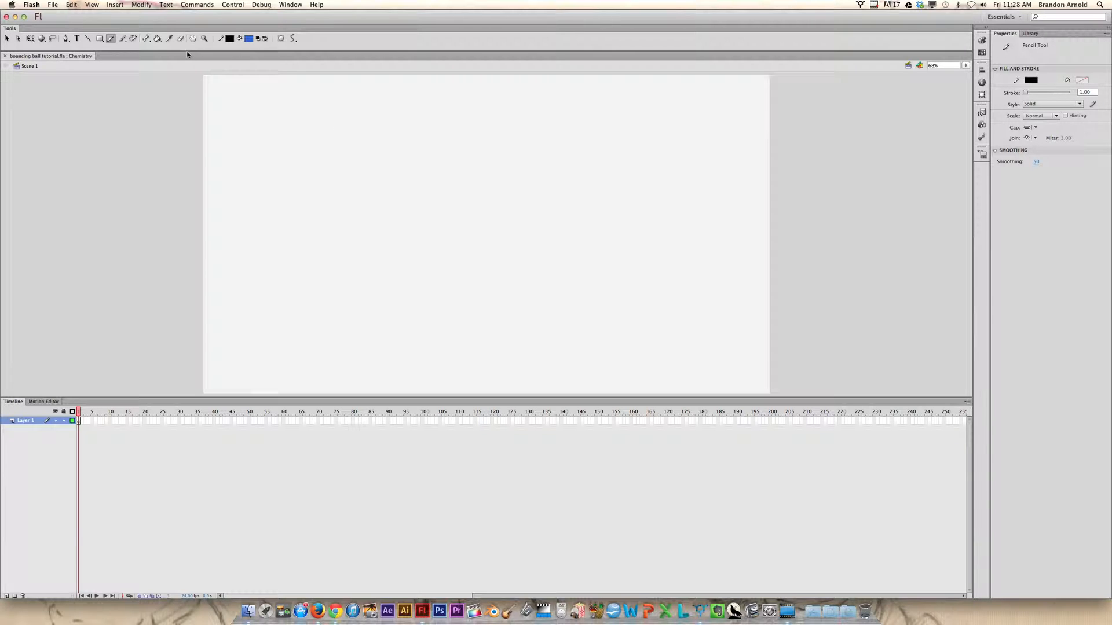
Sketch a small black circle in the upper middle of the stage with the Pencil tool.
left_click(124, 38)
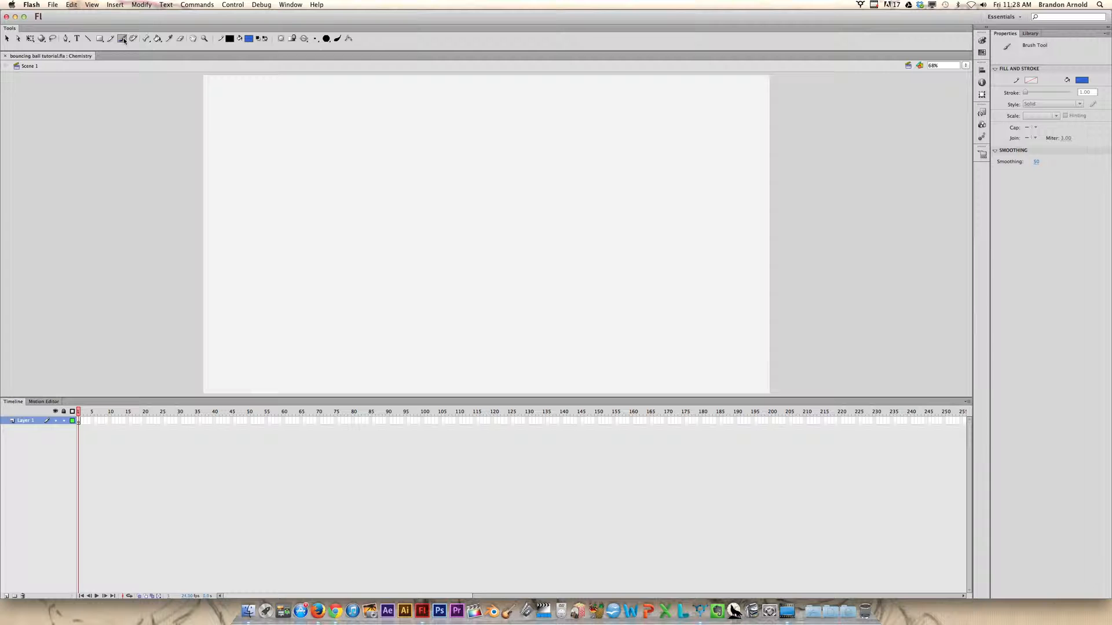
left_click(158, 39)
left_click(180, 39)
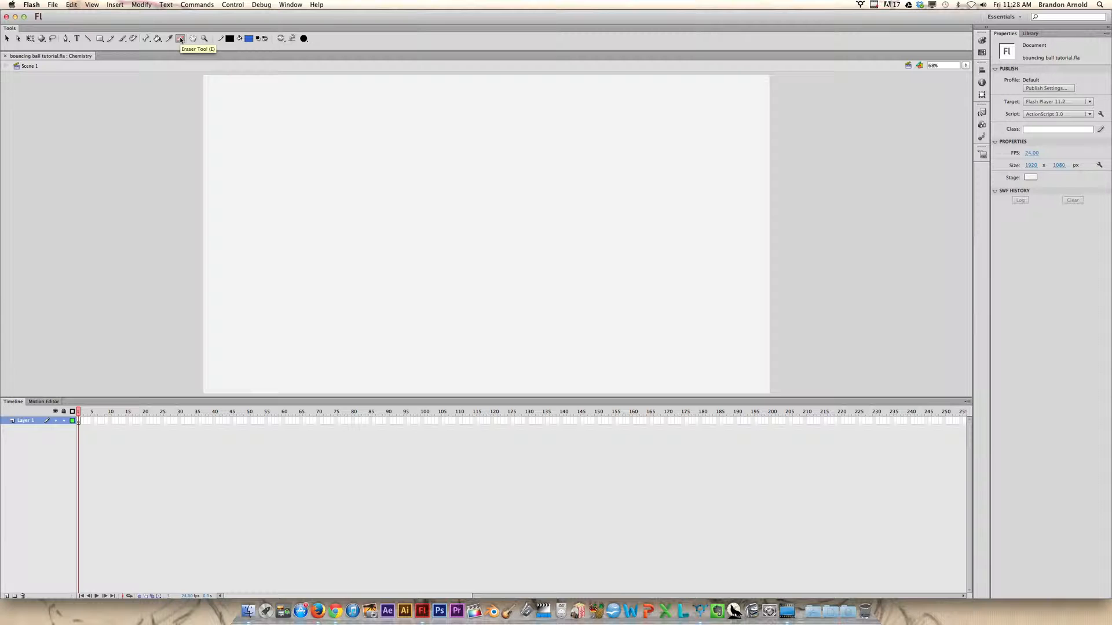
left_click(121, 39)
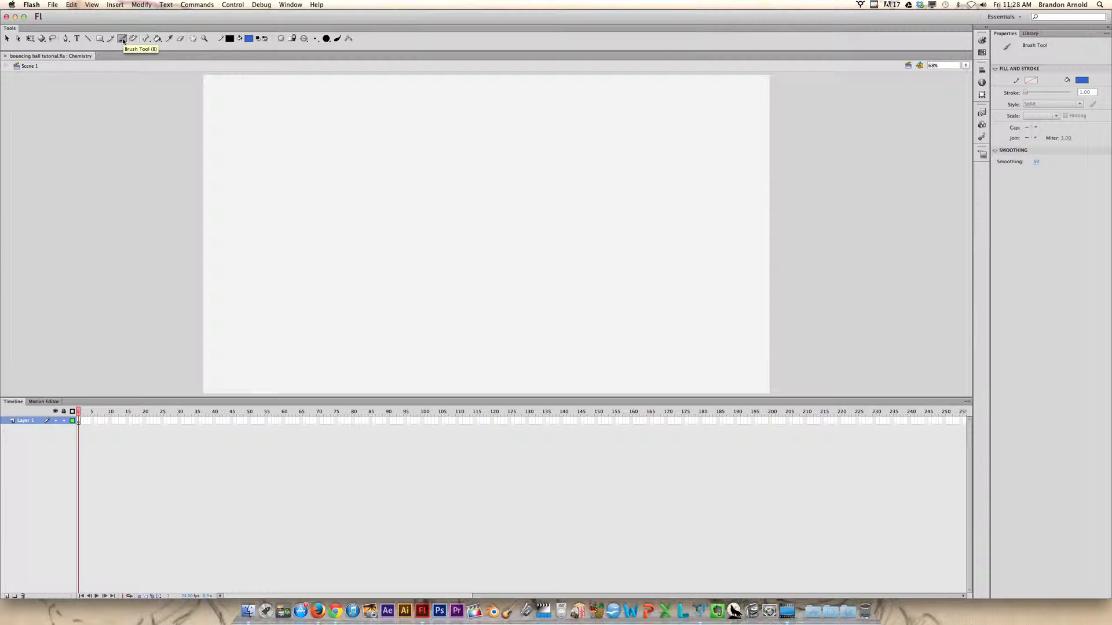
left_click(110, 38)
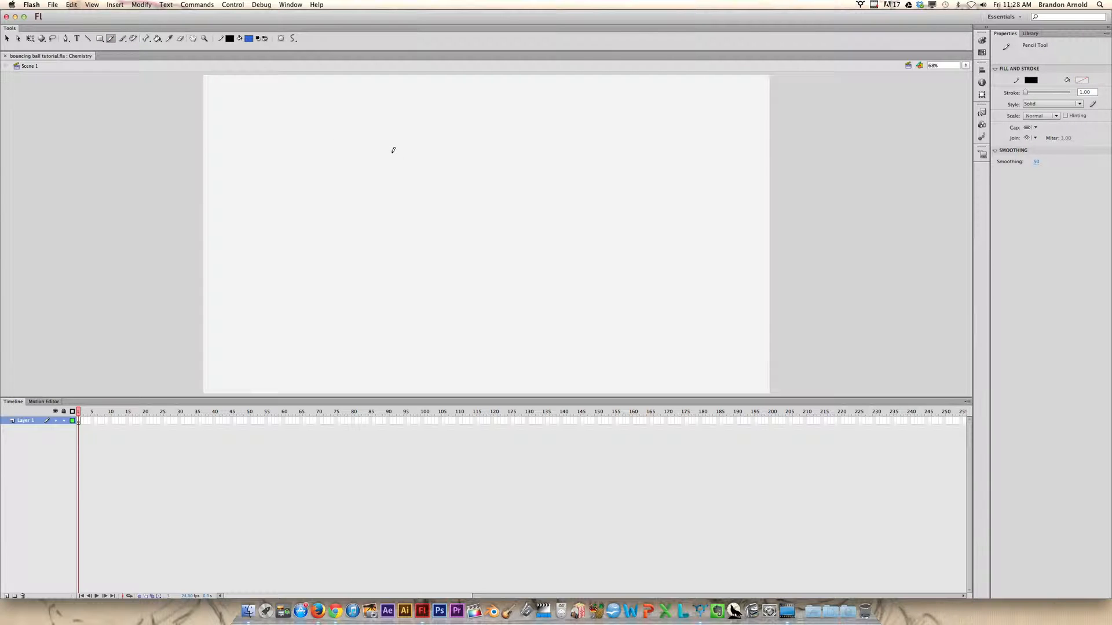
mouse_move(411, 152)
left_mouse_down()
mouse_move(389, 161)
mouse_move(388, 133)
mouse_move(412, 162)
left_mouse_up()
Paint a closed blue outline beside the pencil circle with the Brush tool and fill it blue with the Paint Bucket.
left_click(157, 38)
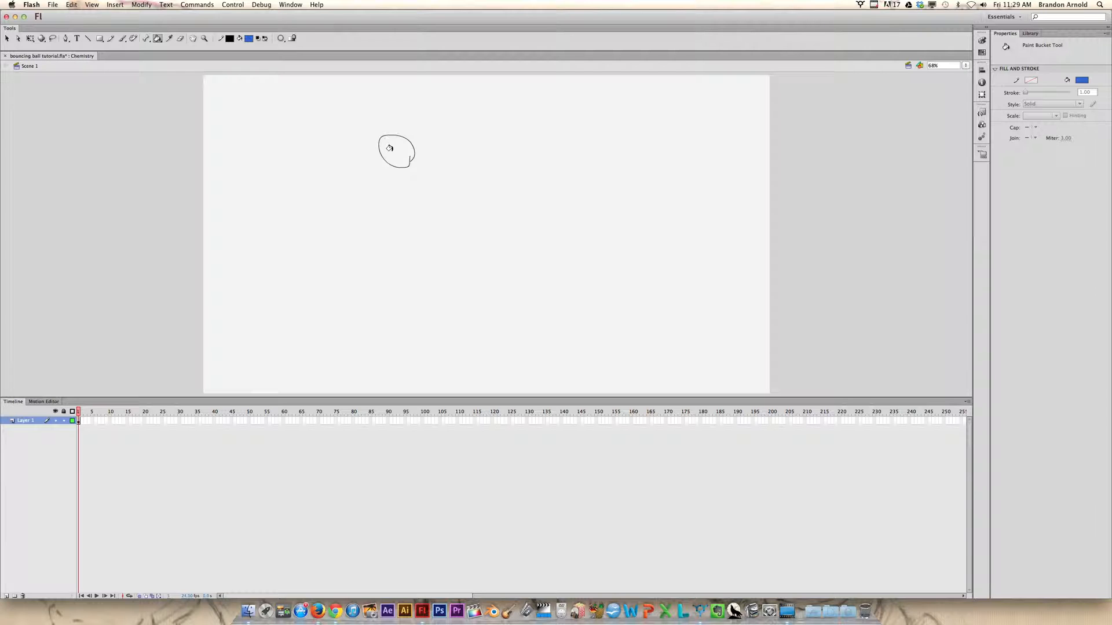
left_click(122, 39)
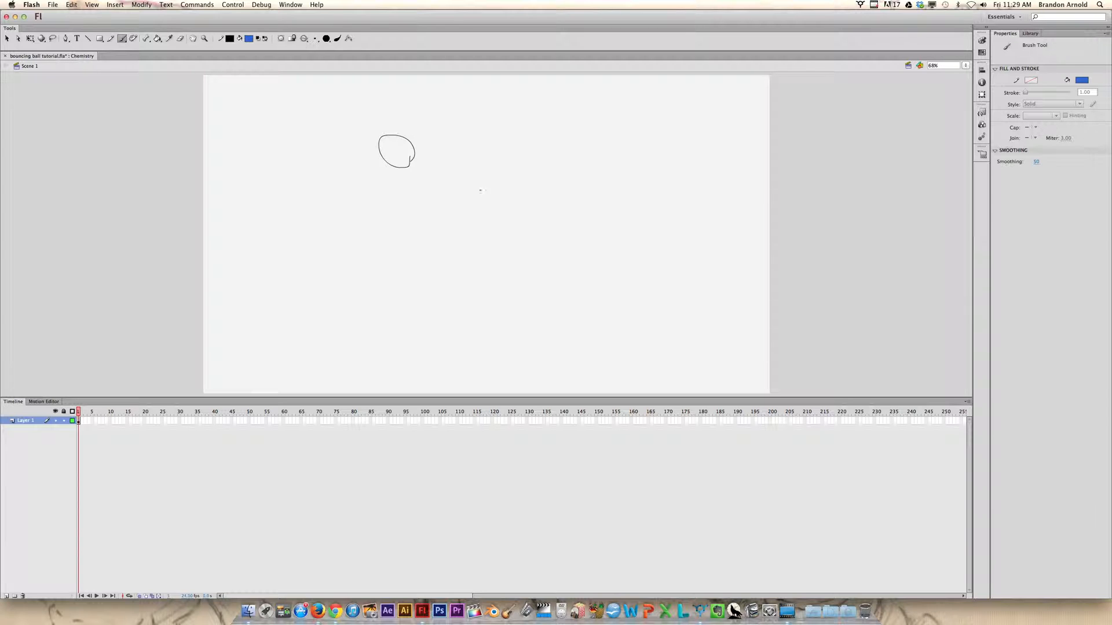
mouse_move(511, 175)
left_mouse_down()
mouse_move(482, 184)
mouse_move(523, 150)
mouse_move(530, 185)
mouse_move(508, 196)
left_mouse_up()
left_click(158, 39)
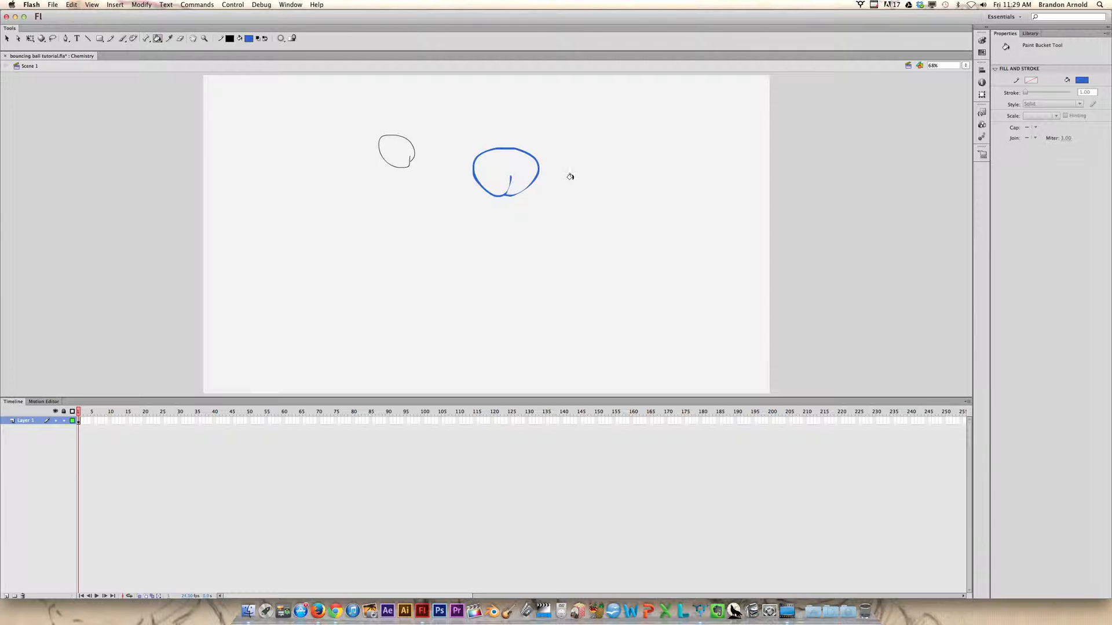
left_click(491, 165)
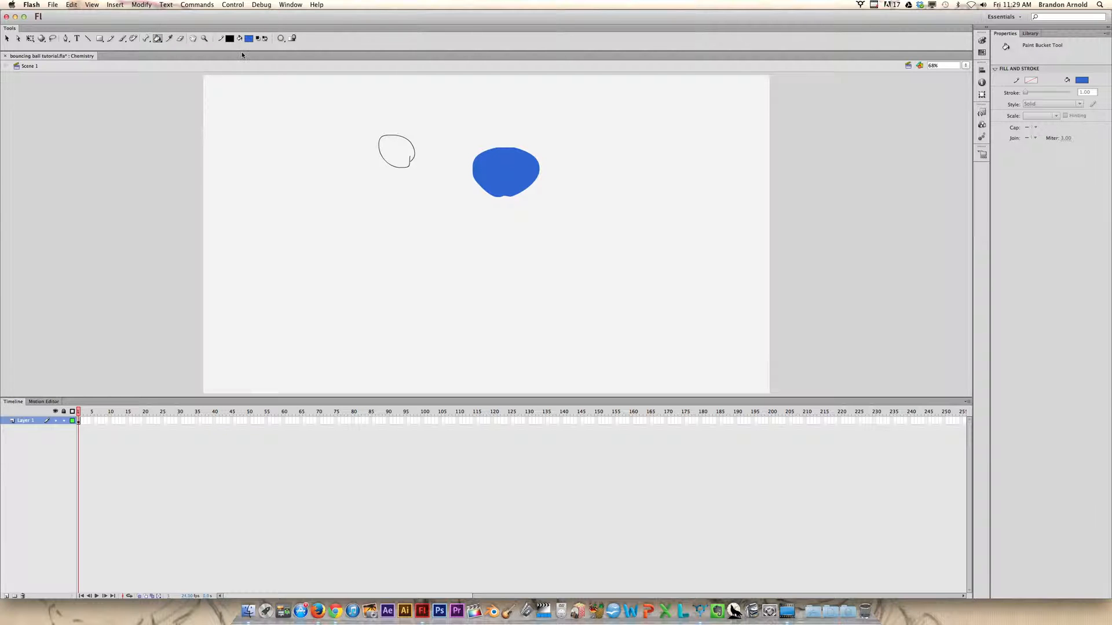
Paint a blue square outline below the pencil circle with the Brush tool and fill its inside green.
left_click(122, 38)
mouse_move(298, 174)
left_mouse_down()
mouse_move(297, 232)
mouse_move(359, 245)
mouse_move(360, 192)
mouse_move(298, 183)
left_mouse_up()
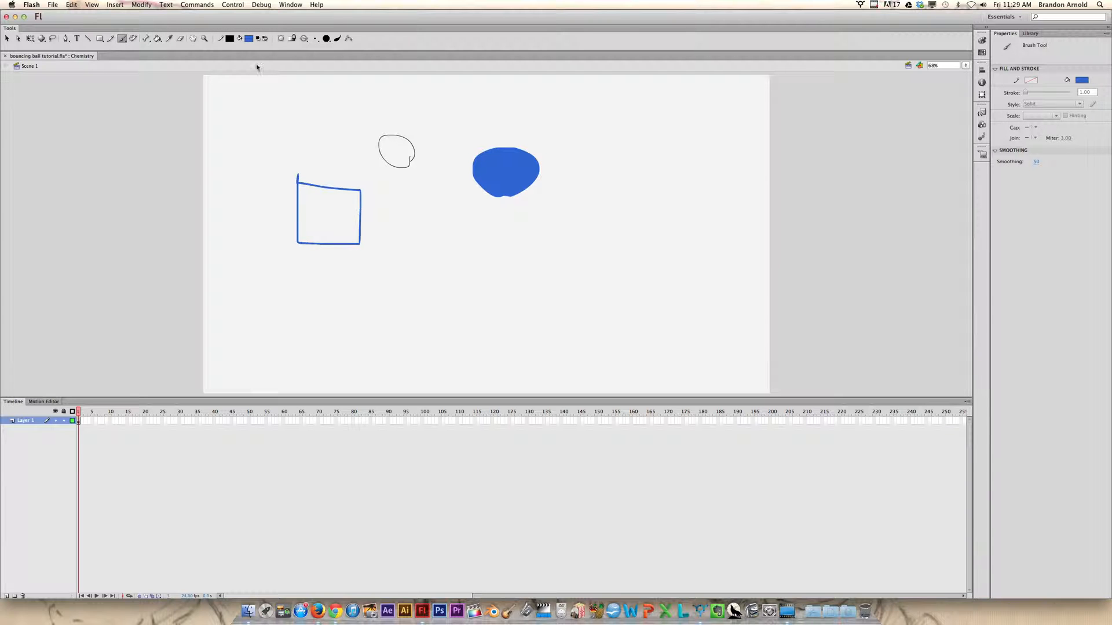
left_click(249, 38)
left_click(296, 65)
left_click(158, 39)
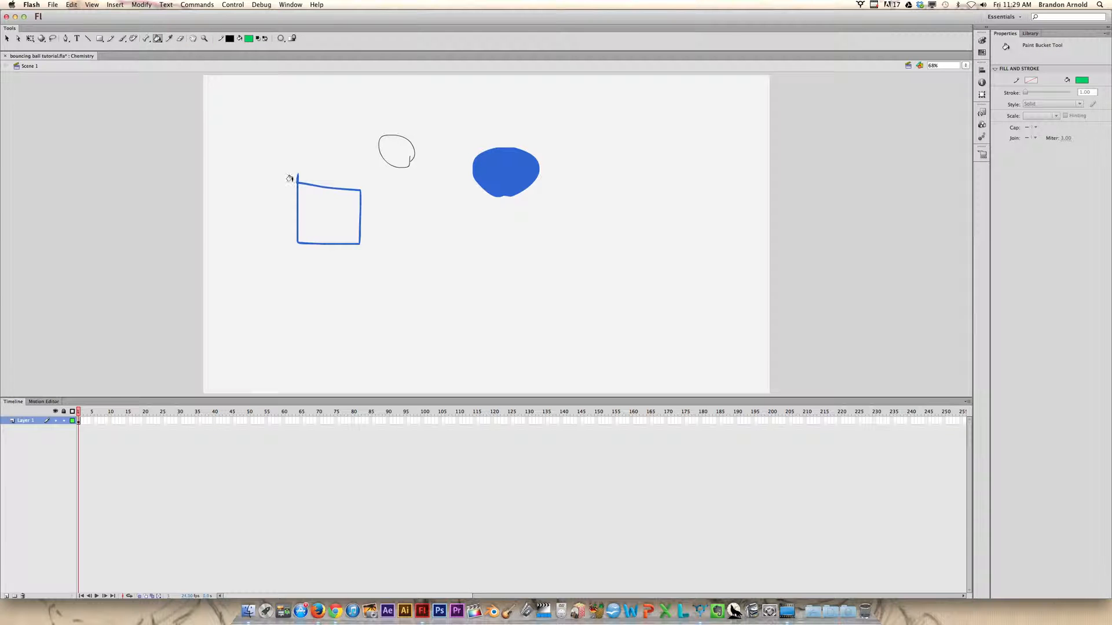
left_click(315, 193)
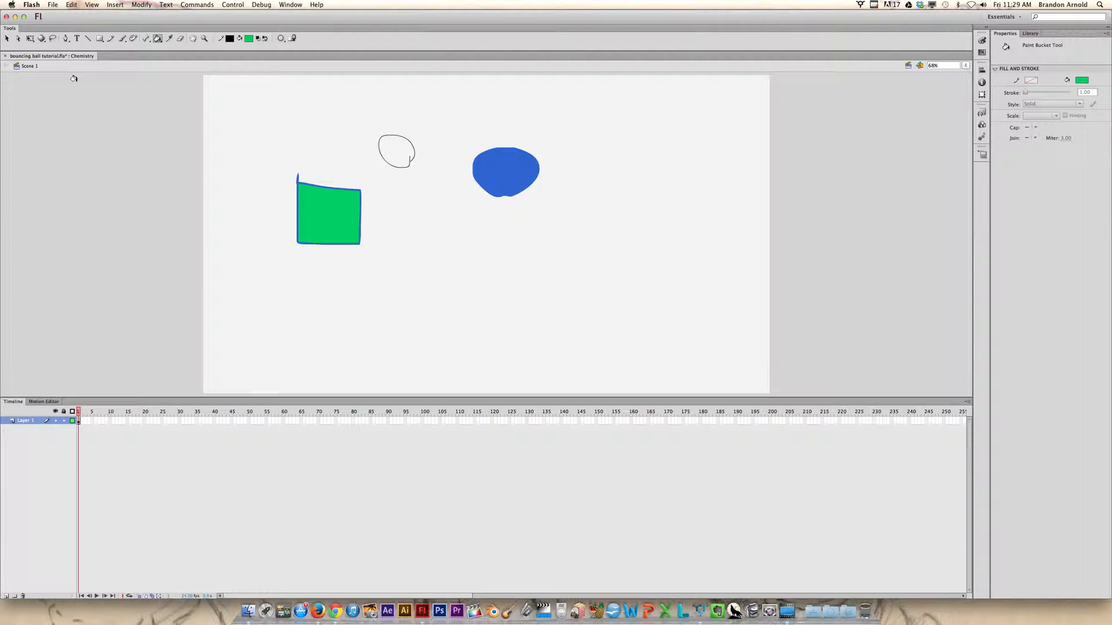
Activate the Eraser tool and choose its largest round eraser shape.
left_click(122, 39)
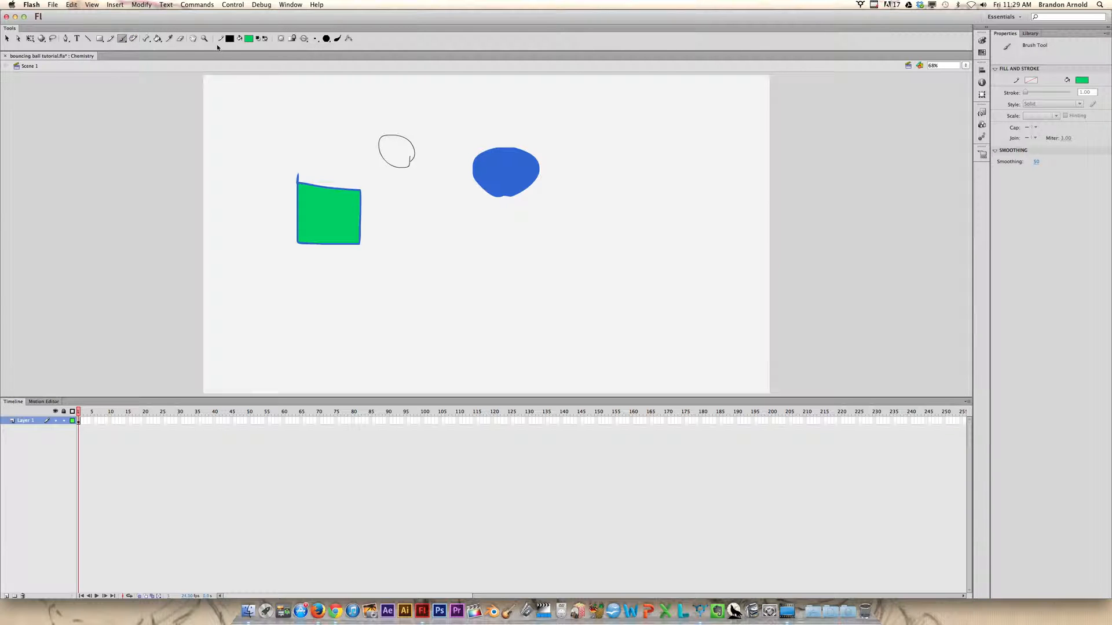
left_click(180, 39)
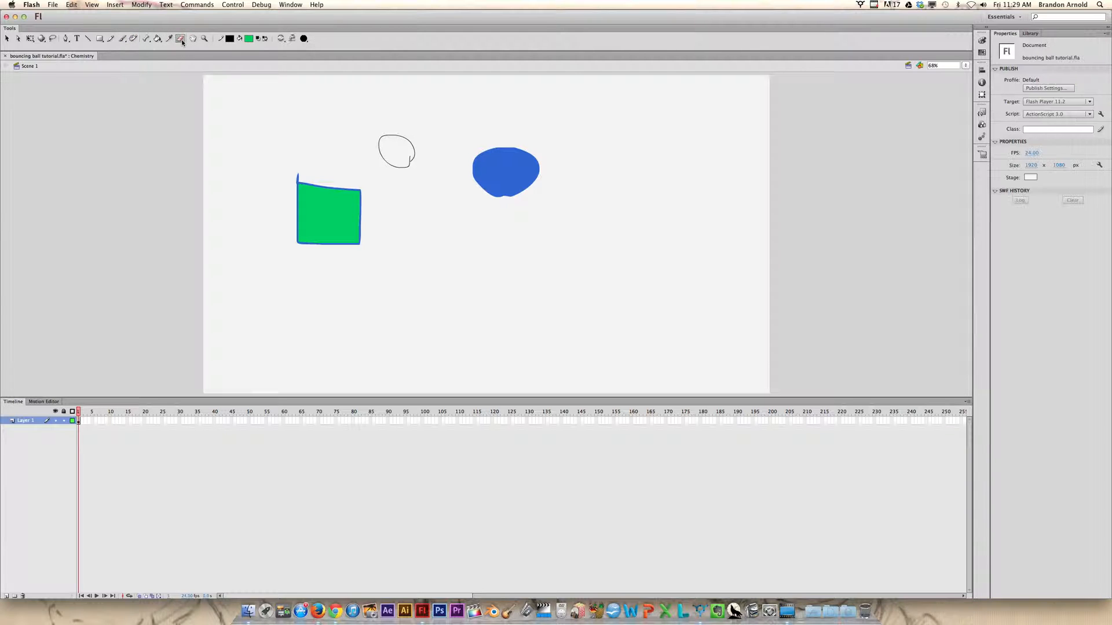
left_click(304, 39)
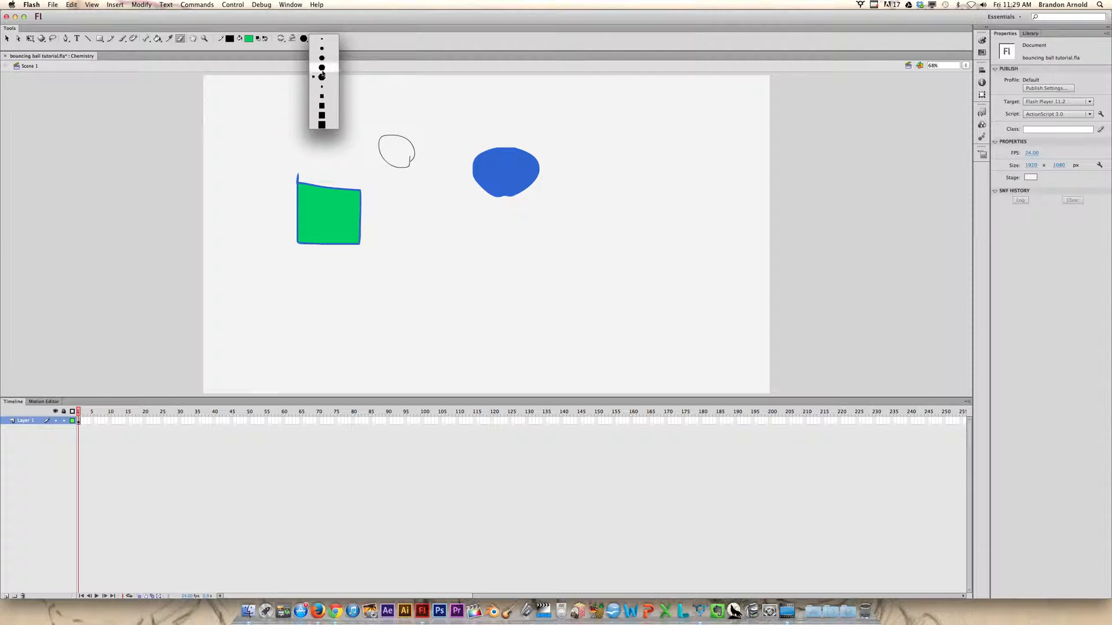
left_click(321, 77)
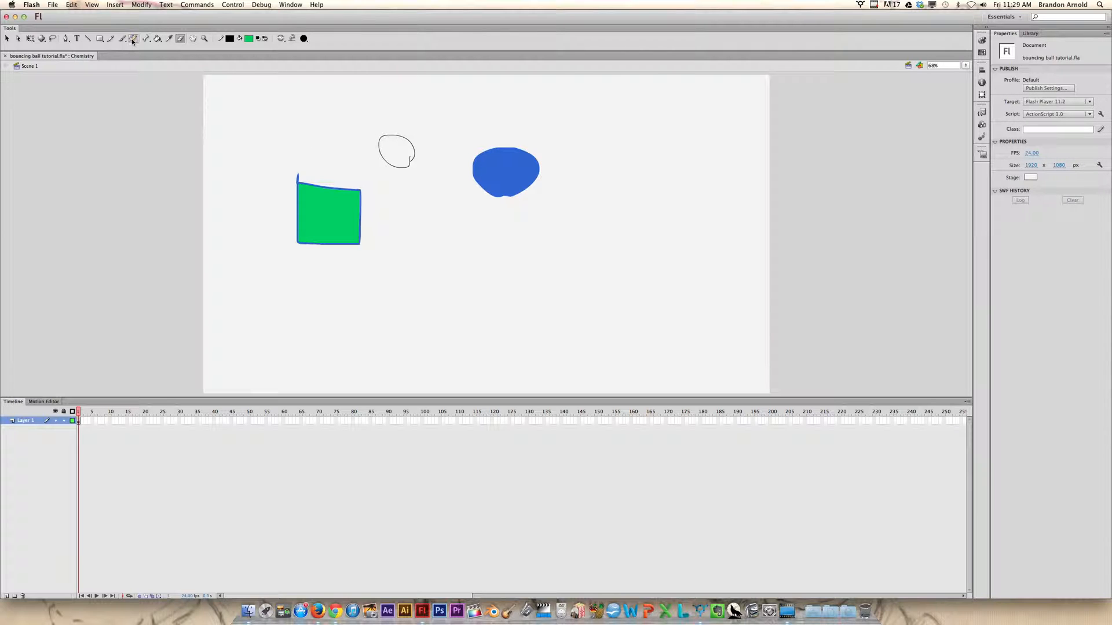
Delete the green fill, the square outline, the pencil circle and the blue shape from the stage.
left_click(9, 39)
left_click(306, 200)
key("Delete")
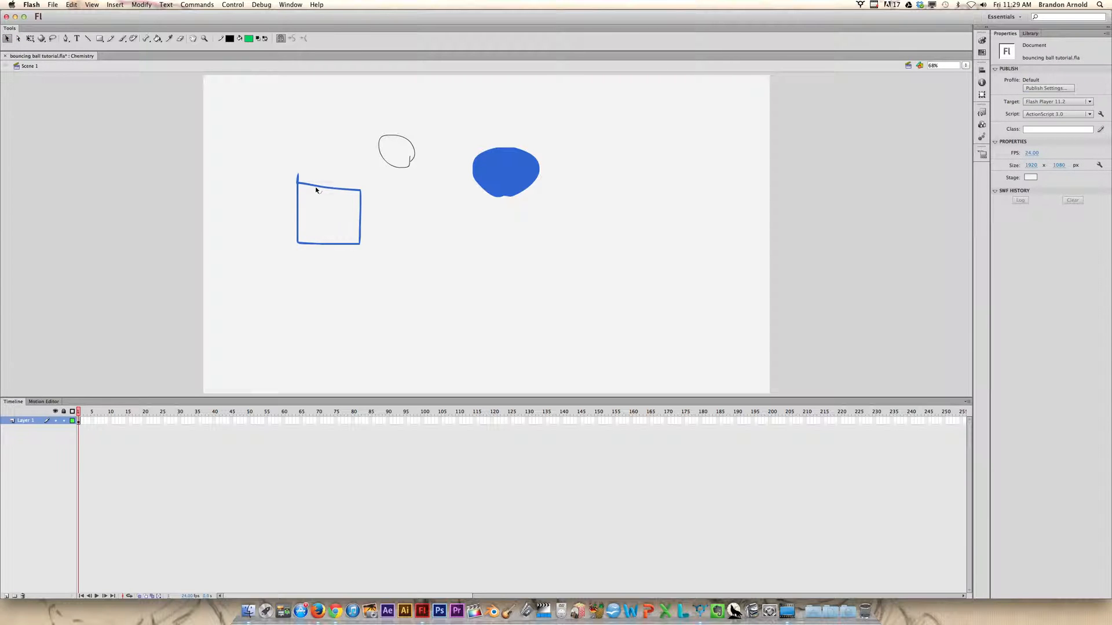
left_click(316, 189)
key("Delete")
left_click(400, 170)
key("Delete")
left_click(480, 168)
key("Delete")
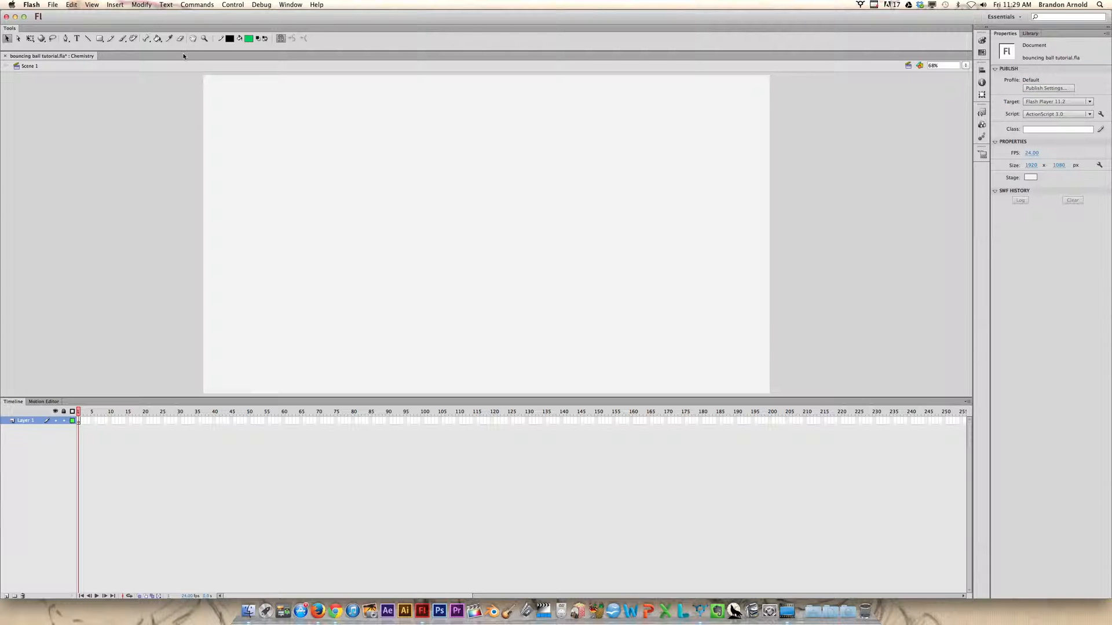
Set the Brush tool's fill color to black and paint an open circle in the upper middle of the stage.
left_click(122, 39)
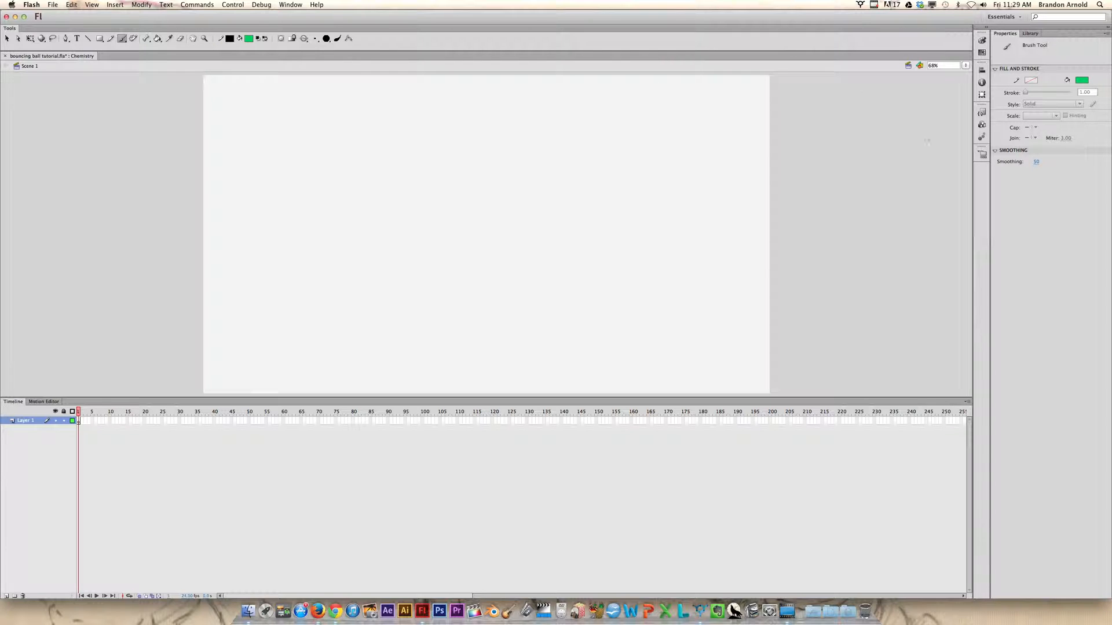
left_click(1082, 81)
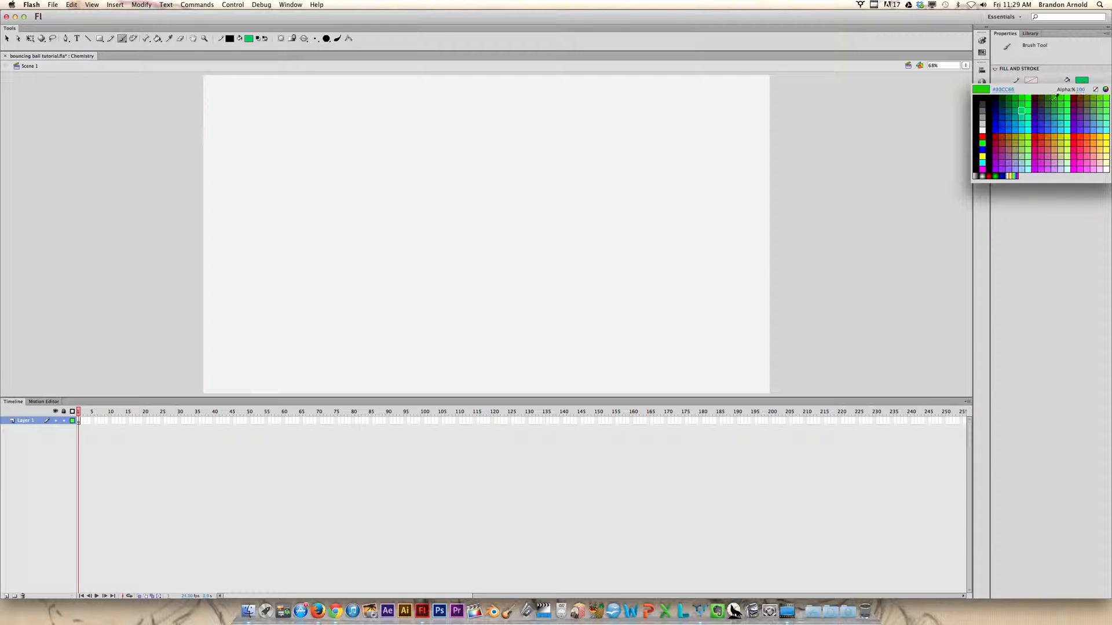
left_click(979, 97)
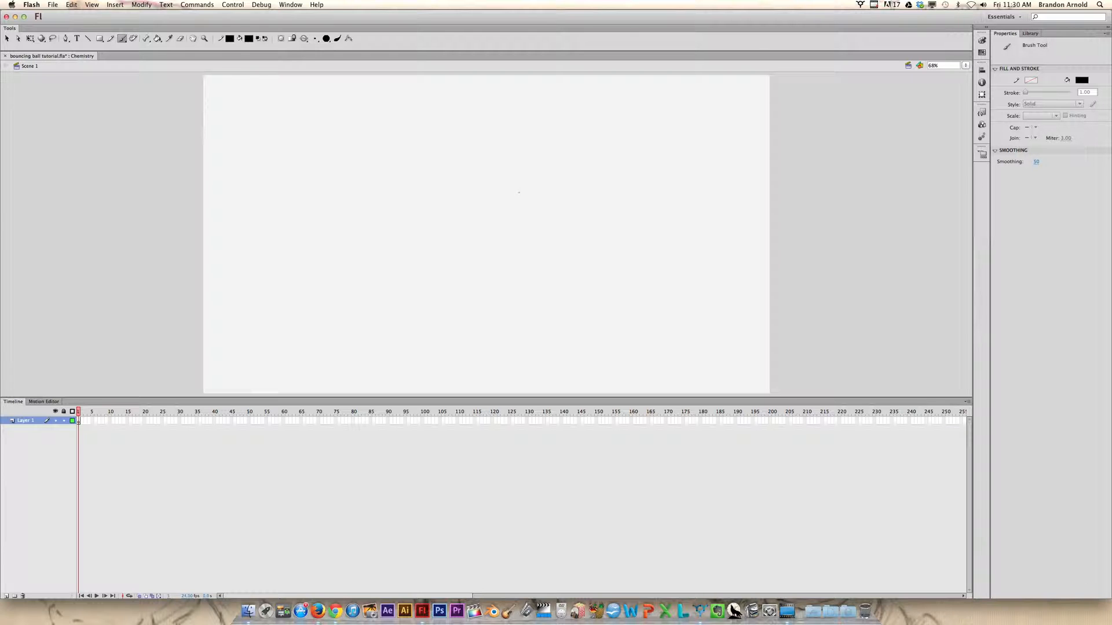
mouse_move(522, 189)
left_mouse_down()
mouse_move(503, 226)
mouse_move(460, 154)
mouse_move(541, 190)
mouse_move(532, 212)
left_mouse_up()
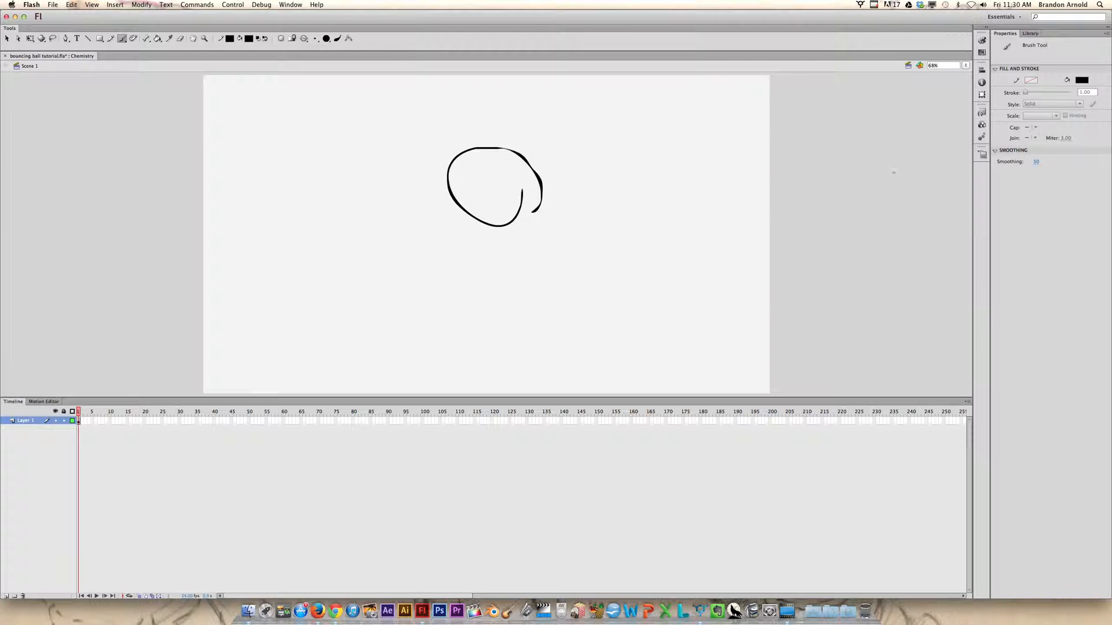
Paint comparison loops on the stage, one with brush smoothing at 0 and further ones with smoothing at 100.
left_click_drag(1036, 161, 988, 168)
mouse_move(672, 185)
left_mouse_down()
mouse_move(649, 205)
mouse_move(649, 150)
mouse_move(694, 222)
left_mouse_up()
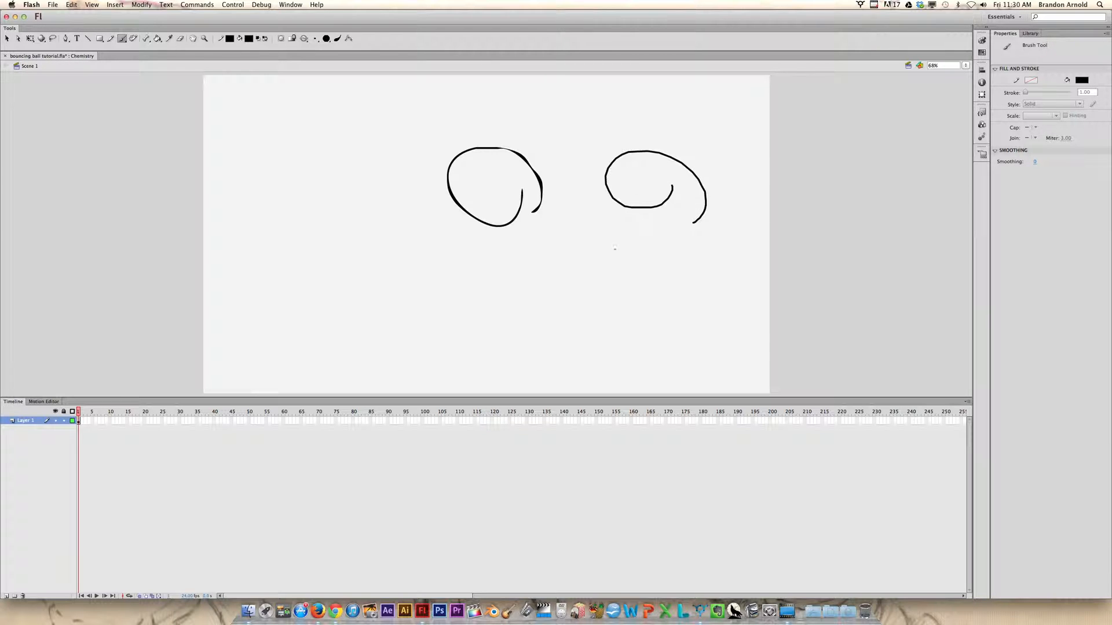
left_click_drag(1035, 162, 1098, 161)
mouse_move(601, 300)
left_mouse_down()
mouse_move(523, 283)
mouse_move(620, 333)
left_mouse_up()
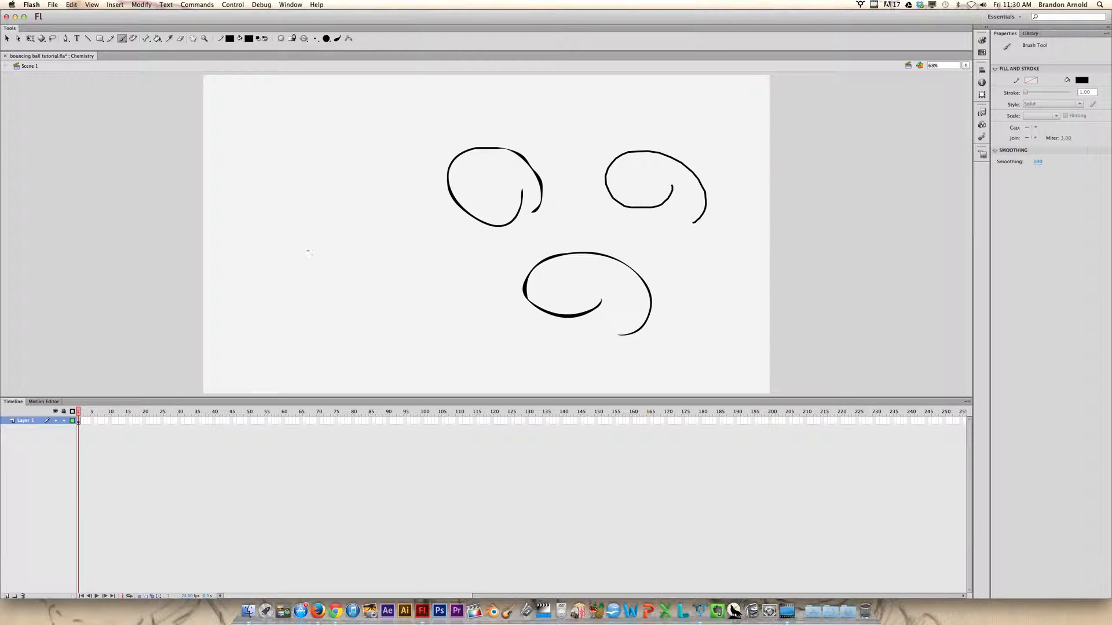
mouse_move(286, 250)
left_mouse_down()
mouse_move(334, 287)
mouse_move(379, 204)
mouse_move(268, 239)
mouse_move(429, 256)
left_mouse_up()
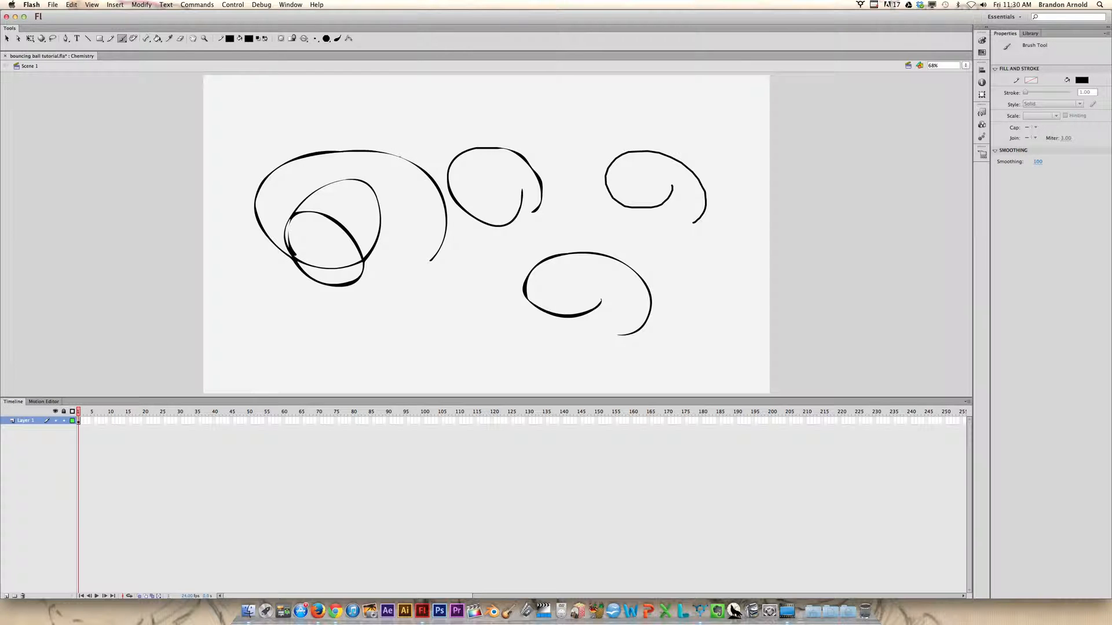
Set the Brush tool's smoothing to 50 and delete all the painted loops from the stage.
left_click(1038, 162)
type("50")
key("Return")
key("v")
mouse_move(225, 107)
left_mouse_down()
mouse_move(604, 368)
mouse_move(736, 373)
left_mouse_up()
key("Delete")
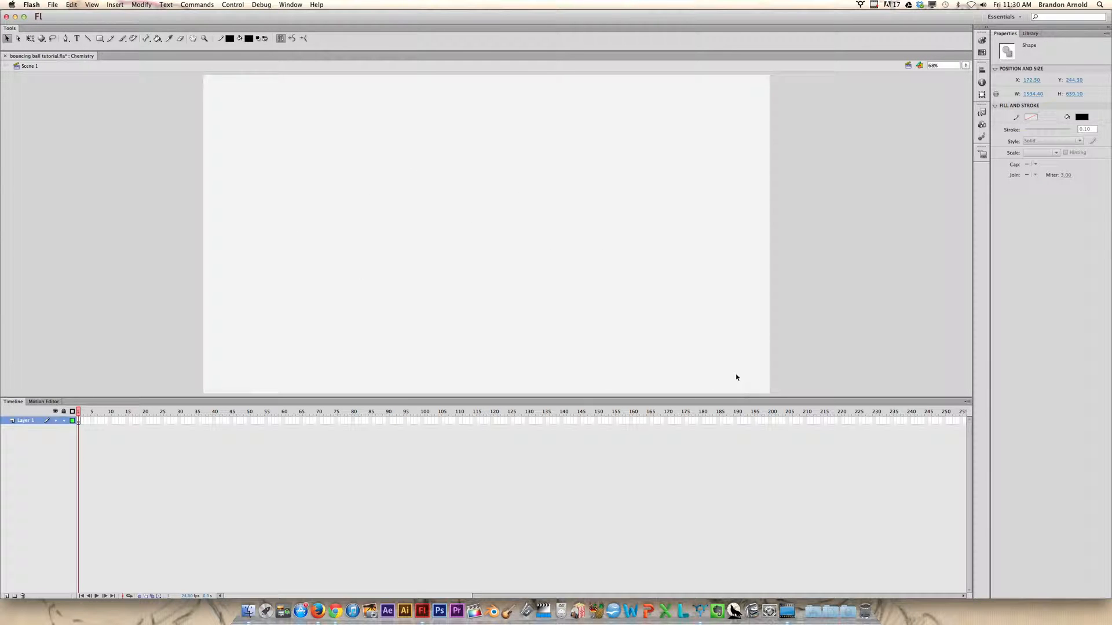
Paint a wide loop mid-stage with the largest brush size and a smaller loop to its right with the smallest size.
left_click(123, 39)
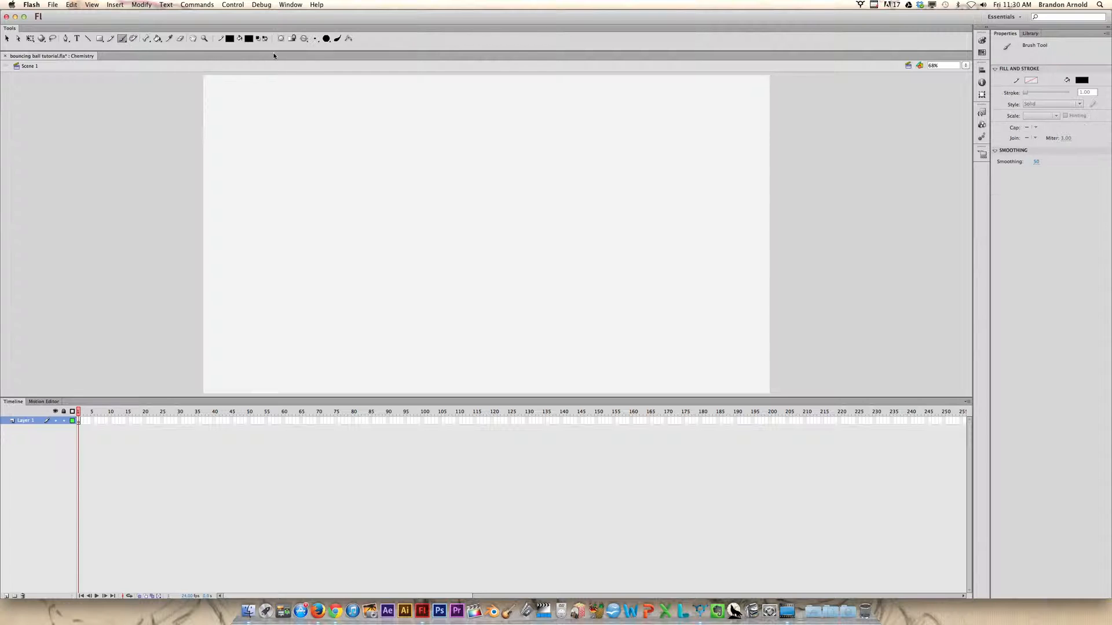
left_click(316, 40)
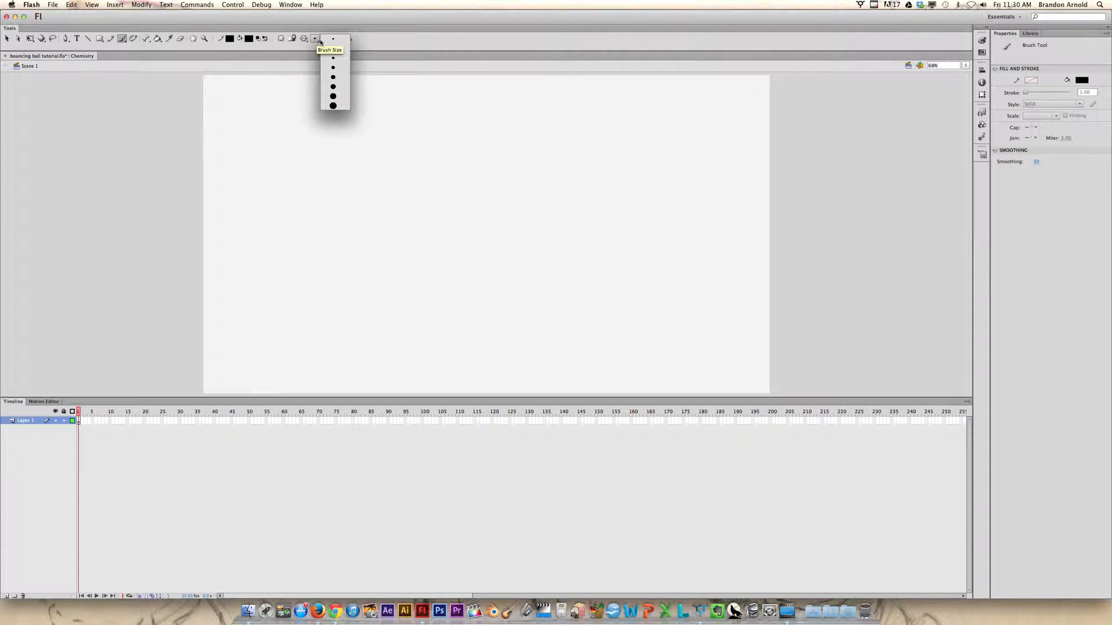
left_click(324, 107)
mouse_move(457, 205)
left_mouse_down()
mouse_move(441, 243)
mouse_move(530, 137)
mouse_move(541, 228)
left_mouse_up()
left_click(315, 39)
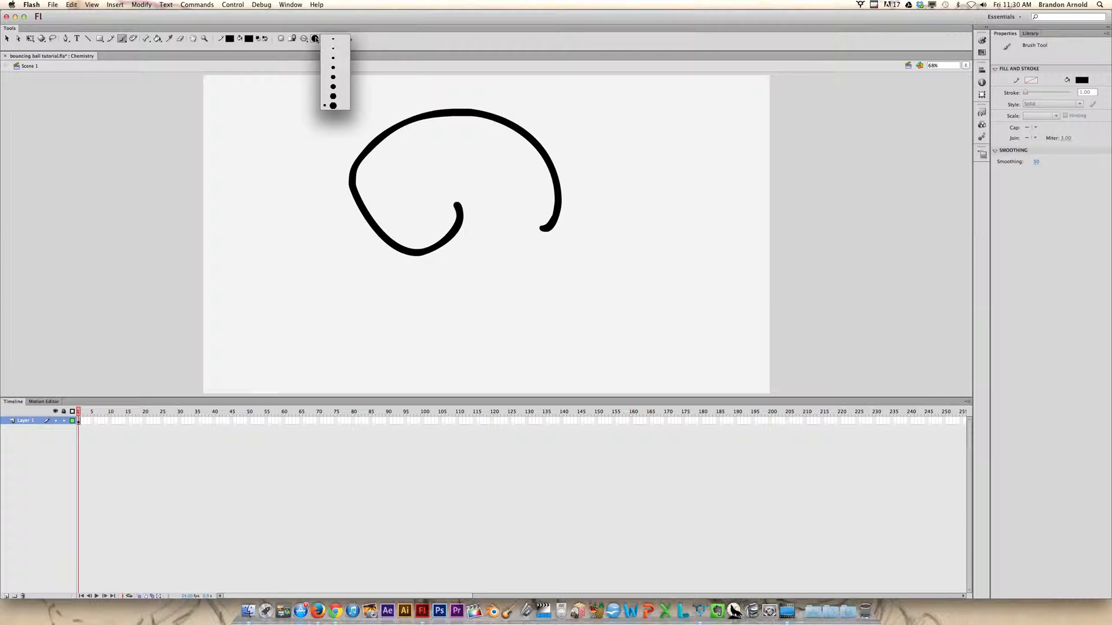
left_click(332, 44)
mouse_move(661, 191)
left_mouse_down()
mouse_move(616, 181)
mouse_move(671, 222)
left_mouse_up()
With the vertical oval brush shape, paint a small loop at the smallest size and two lower loops at the second-largest size.
left_click(326, 39)
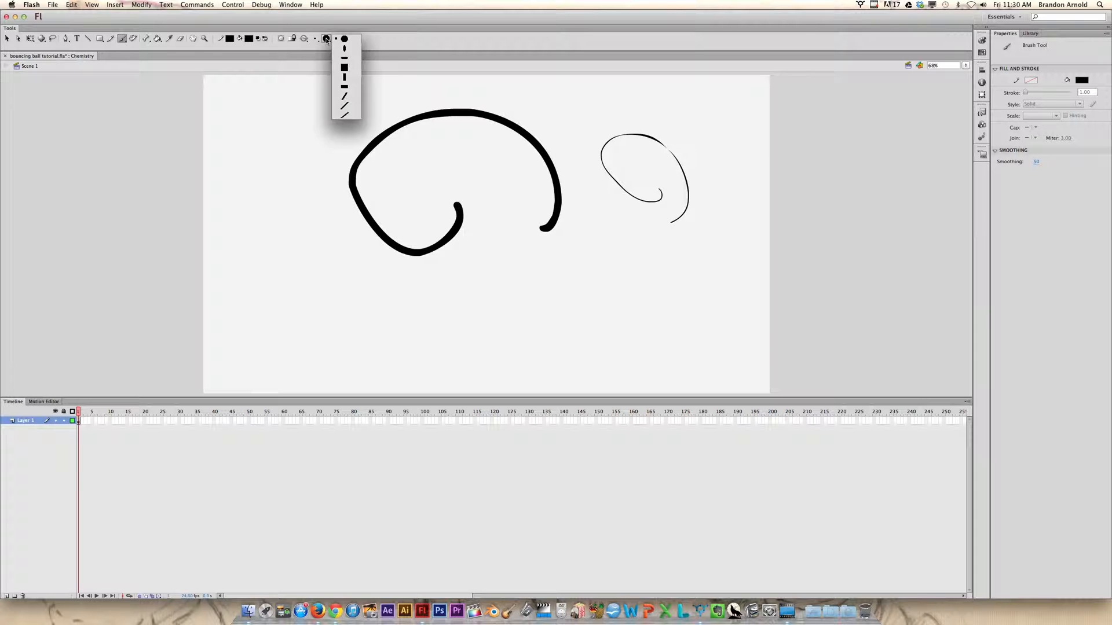
left_click(338, 51)
mouse_move(288, 165)
left_mouse_down()
mouse_move(262, 151)
mouse_move(284, 192)
left_mouse_up()
left_click(317, 40)
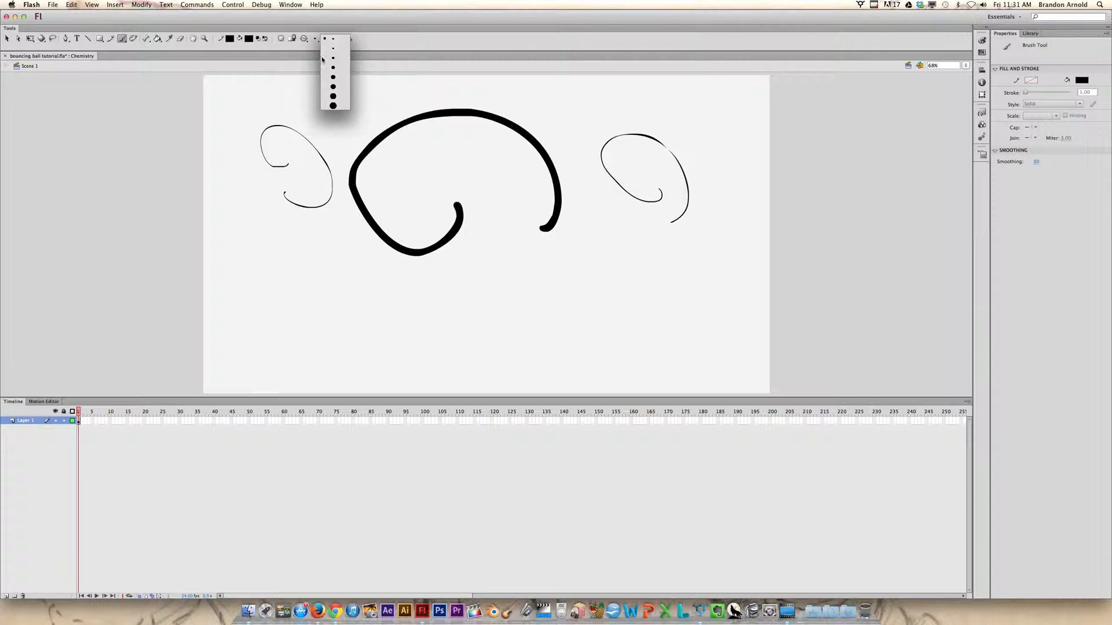
left_click(333, 99)
mouse_move(529, 311)
left_mouse_down()
mouse_move(466, 341)
mouse_move(592, 344)
left_mouse_up()
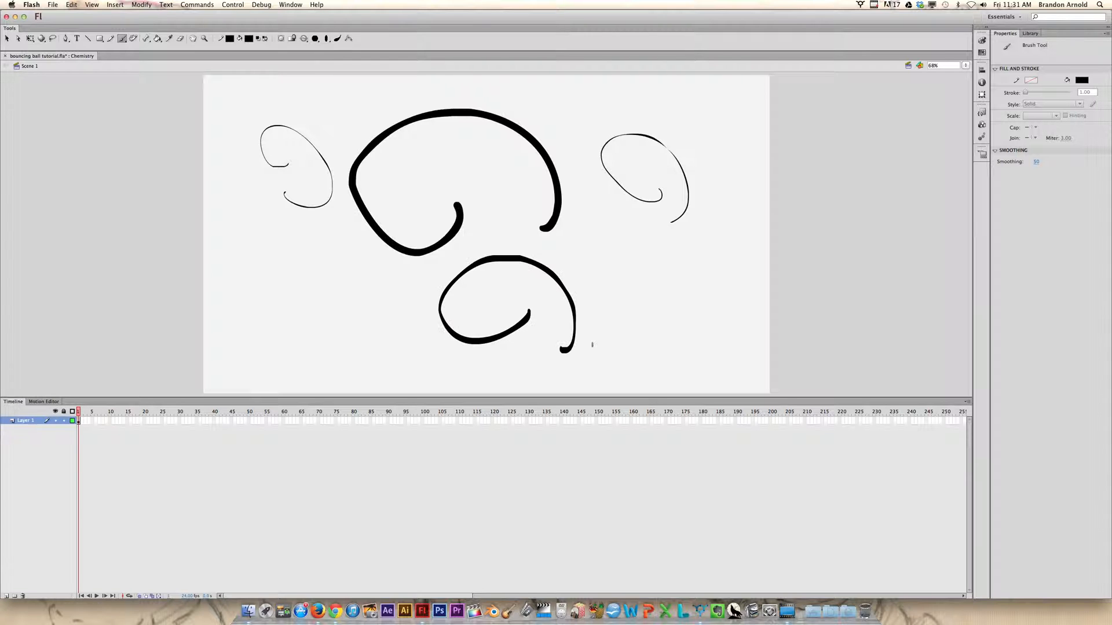
mouse_move(656, 255)
left_mouse_down()
mouse_move(708, 279)
mouse_move(712, 298)
left_mouse_up()
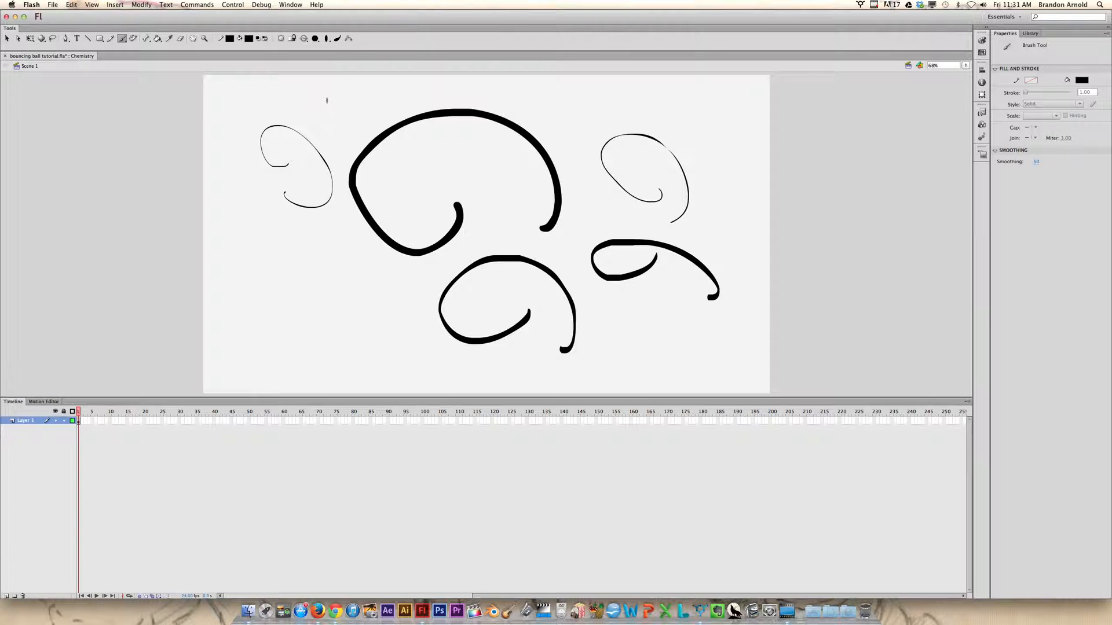
Enlarge the view to 272% around the thin left loop and paint a small loop above it with the largest round brush.
key("z")
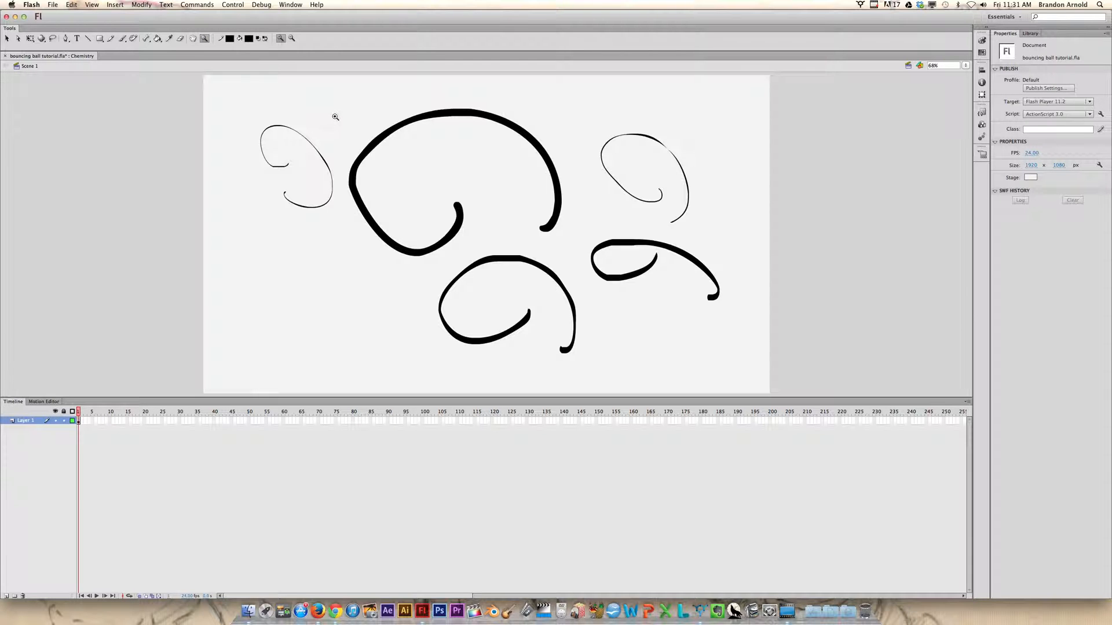
left_click(334, 116)
left_click(481, 261)
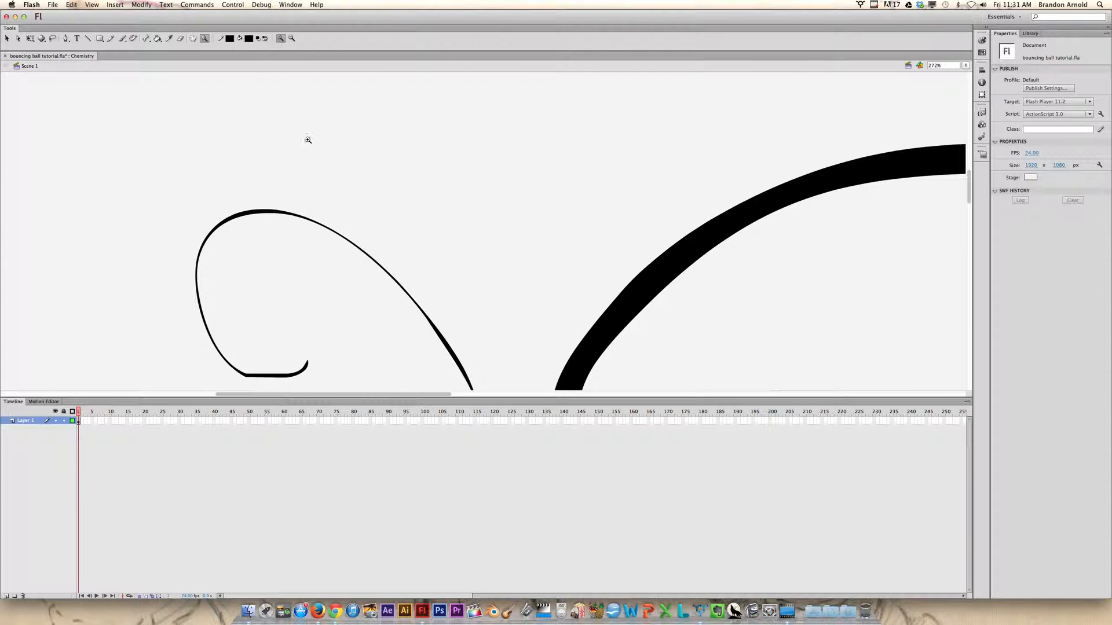
left_click(124, 39)
left_click(317, 39)
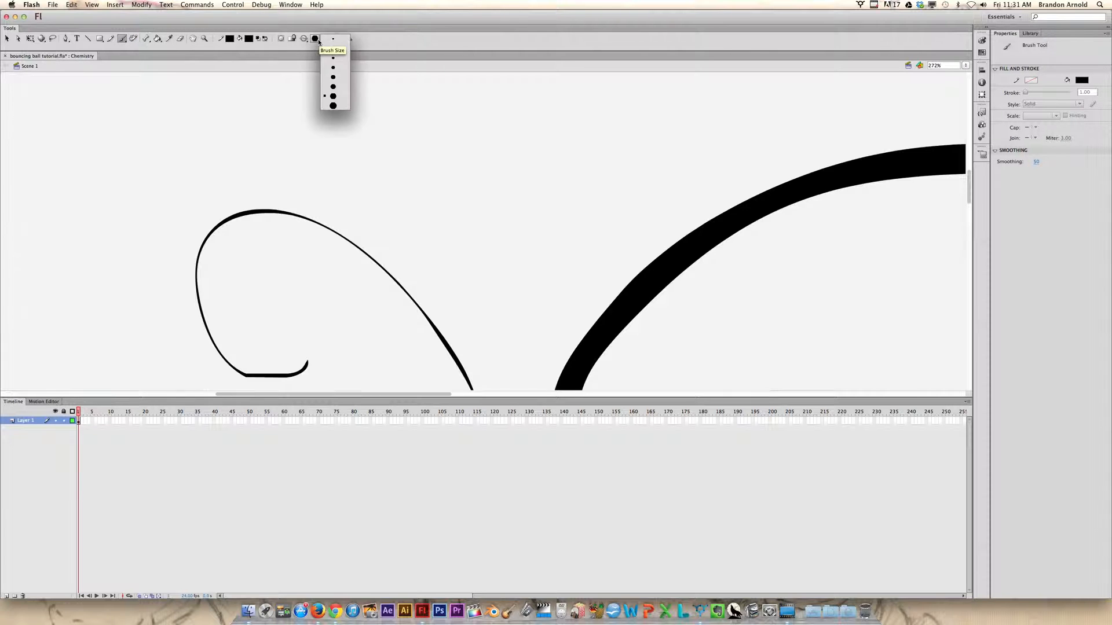
left_click(334, 106)
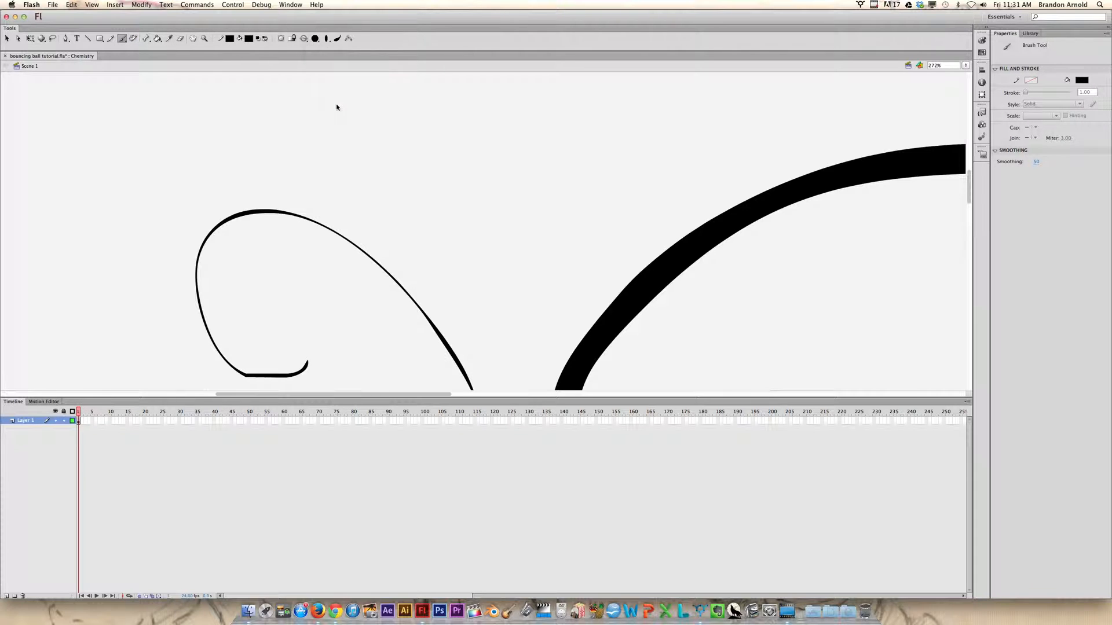
left_click(315, 38)
left_click(333, 67)
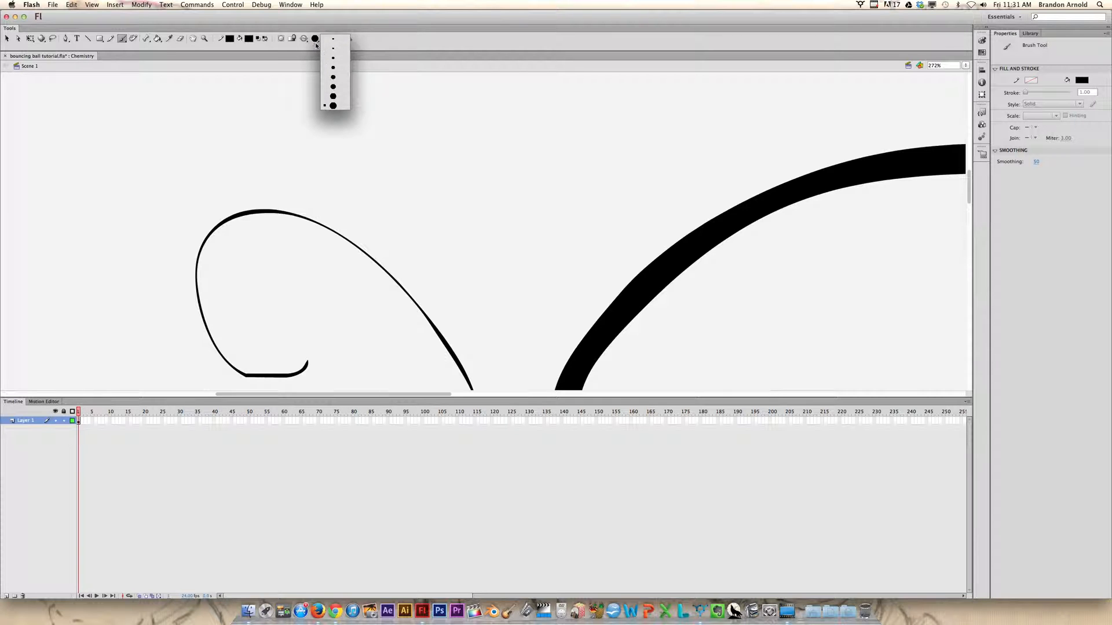
left_click(327, 39)
left_click(345, 39)
mouse_move(457, 172)
left_mouse_down()
mouse_move(508, 187)
mouse_move(441, 218)
left_mouse_up()
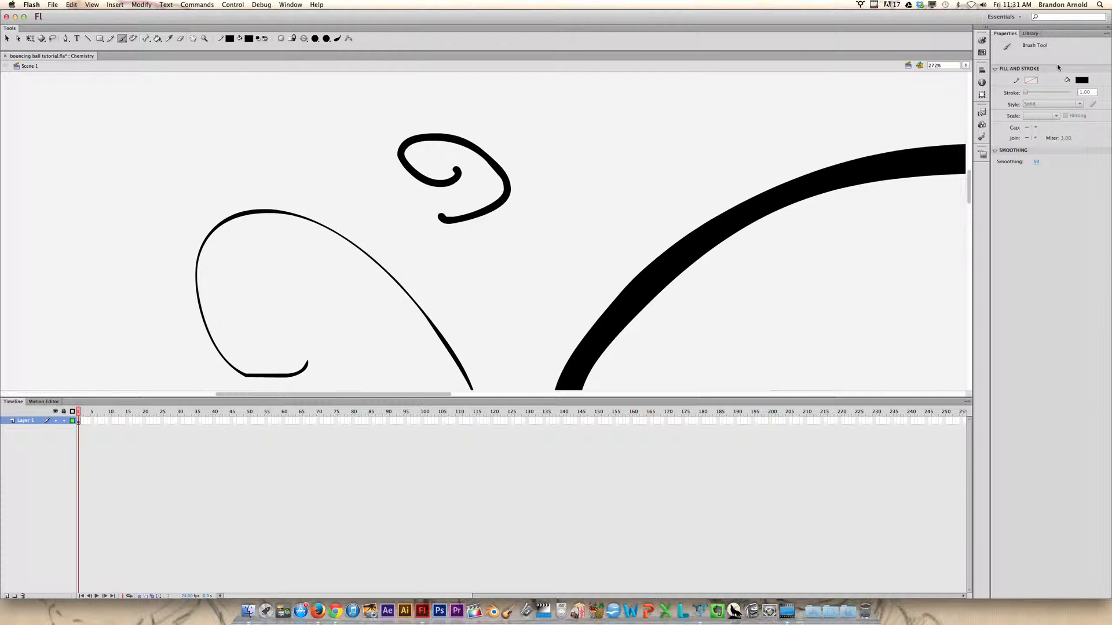
Reduce the stage magnification to 25% and paint a thick loop over the existing strokes with the same brush.
left_click(967, 68)
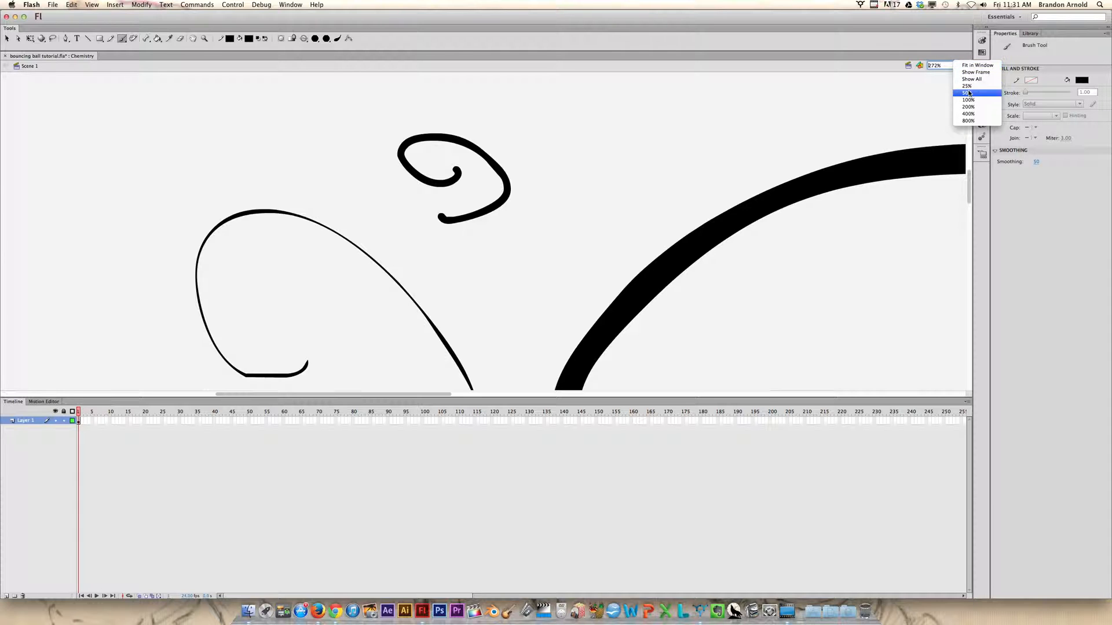
left_click(973, 87)
mouse_move(157, 228)
left_mouse_down()
mouse_move(192, 246)
mouse_move(164, 258)
left_mouse_up()
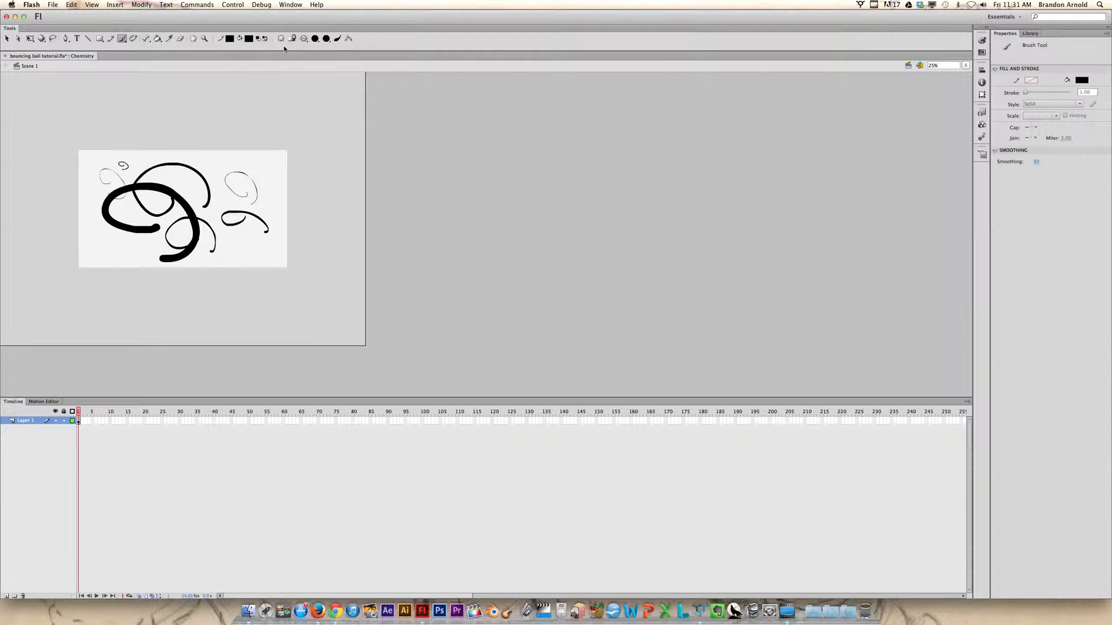
Delete all the practice brush strokes from the stage.
left_click(7, 38)
mouse_move(80, 156)
left_mouse_down()
mouse_move(323, 299)
mouse_move(290, 266)
mouse_move(292, 288)
left_mouse_up()
key("Delete")
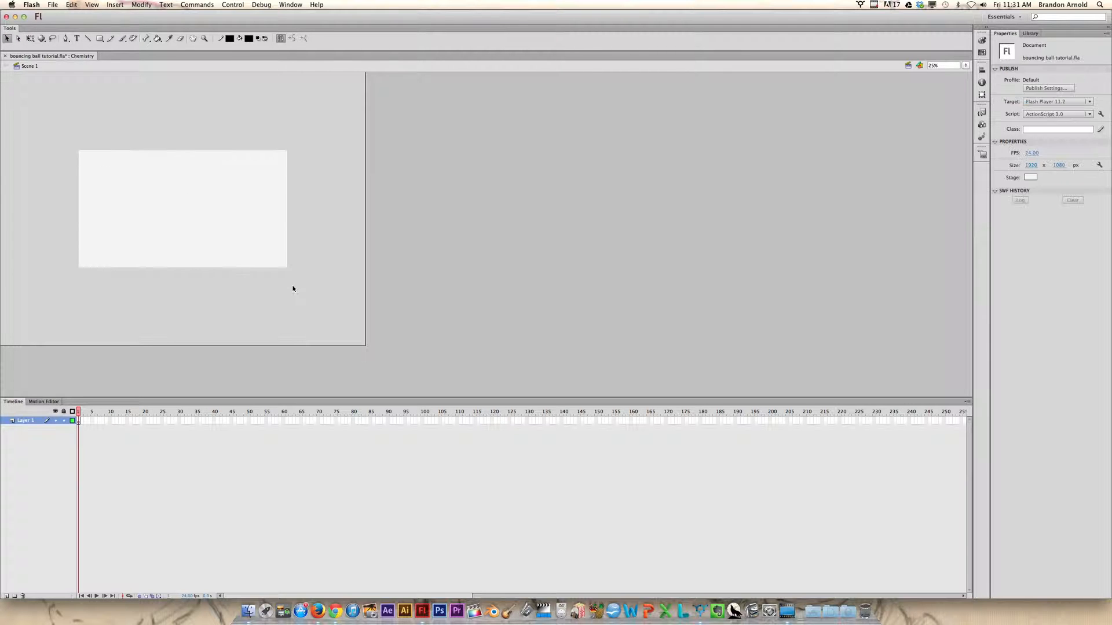